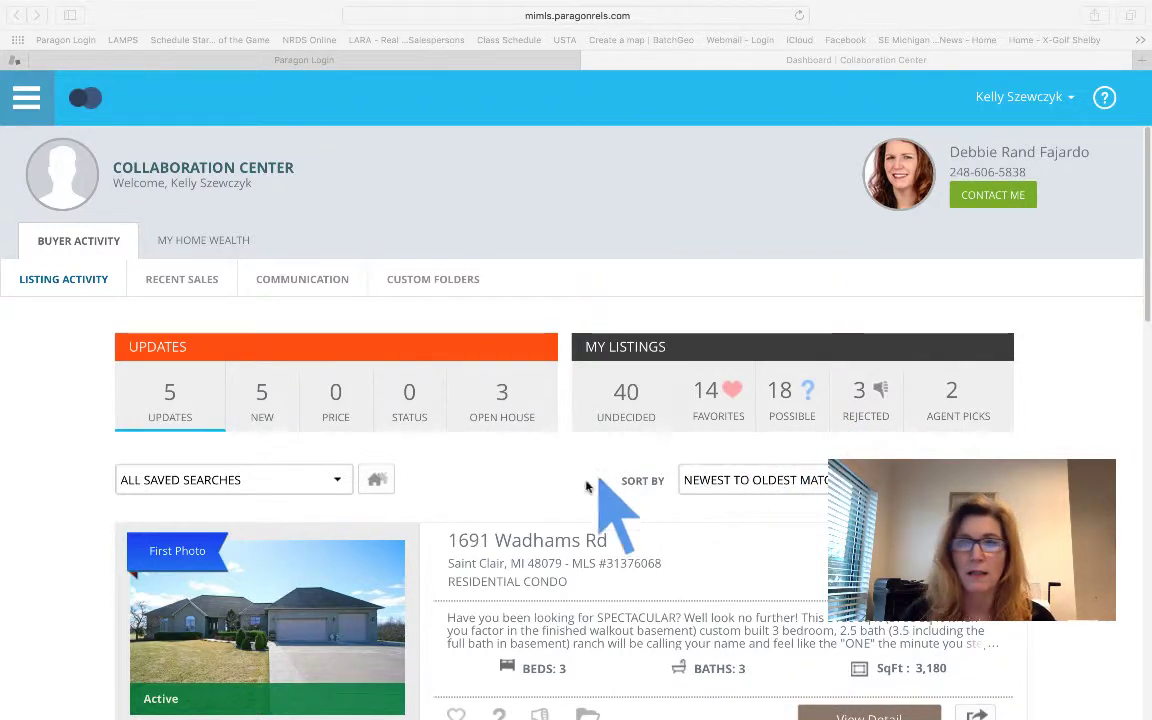
pyautogui.scroll(-1, 545, 600)
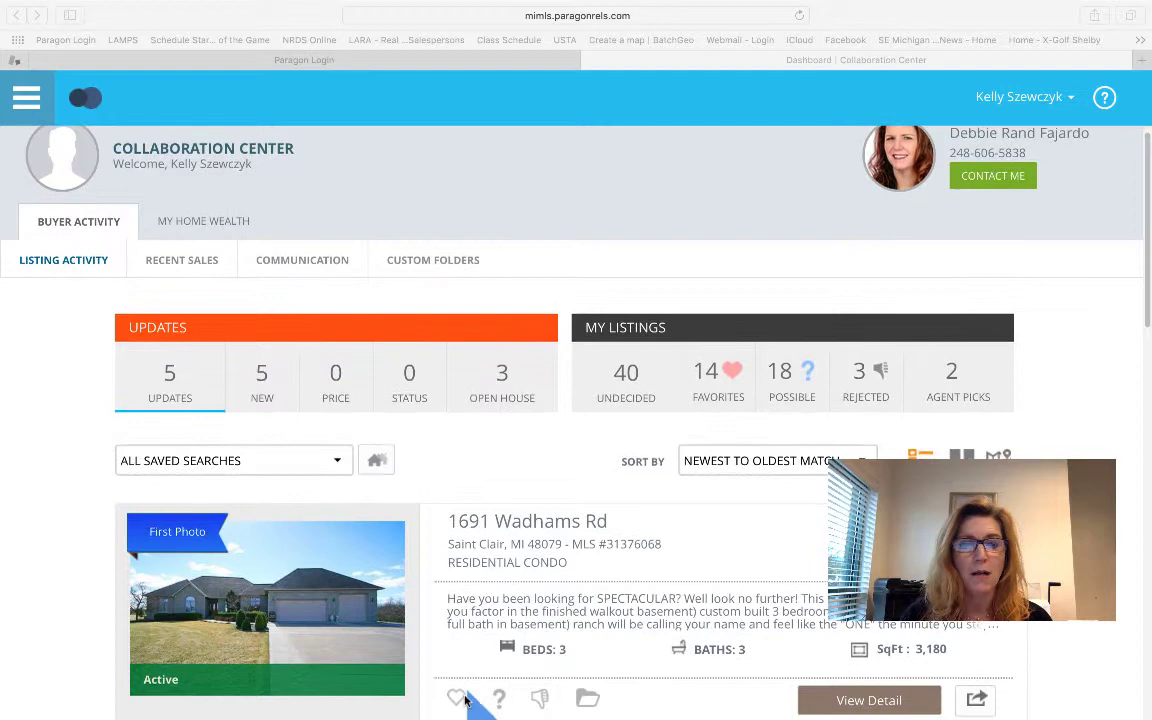
pyautogui.scroll(-1, 520, 695)
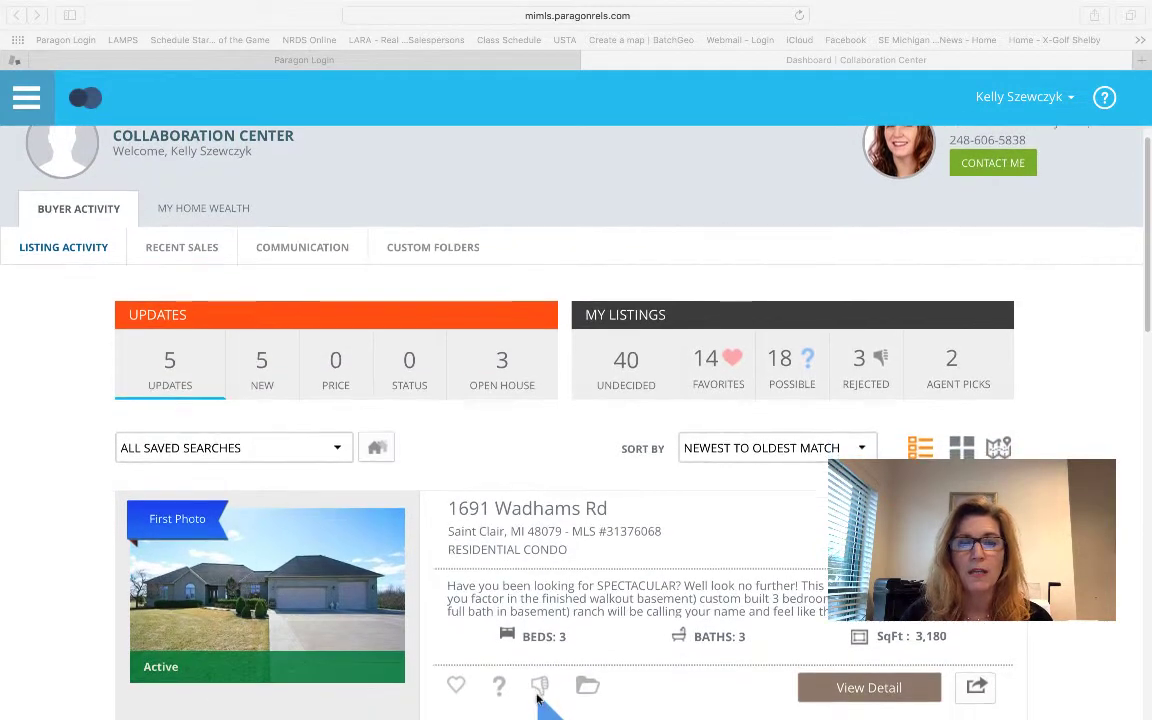
pyautogui.scroll(-2, 540, 700)
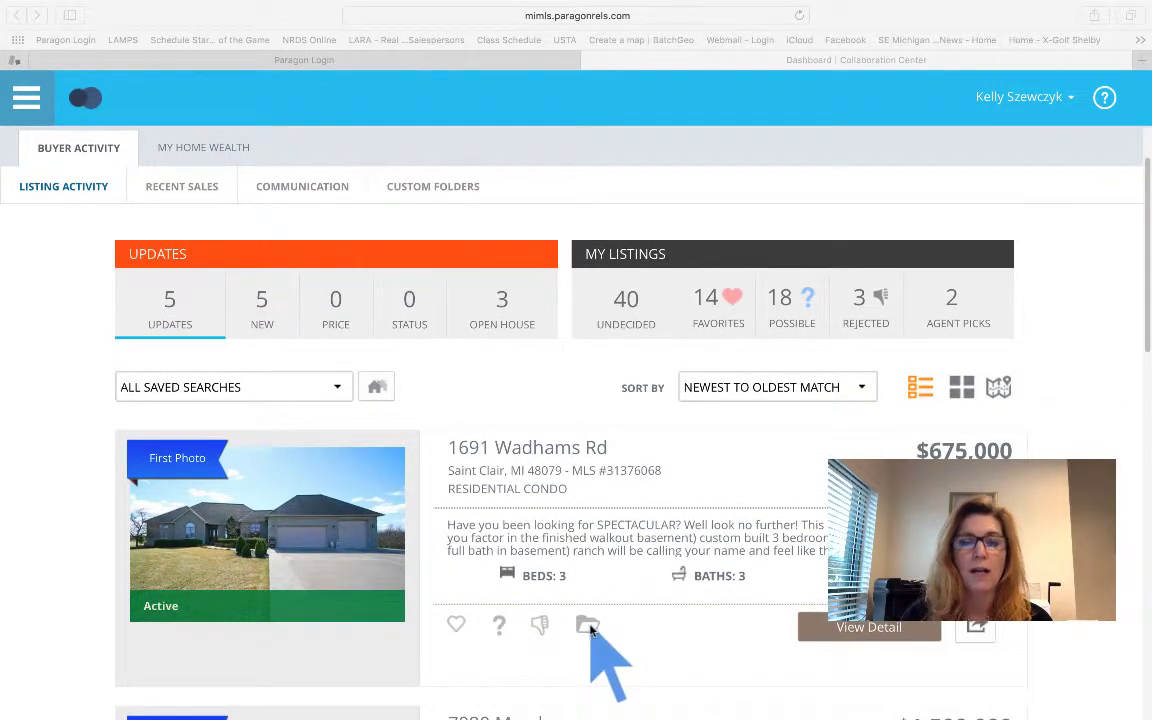
pyautogui.click(977, 628)
pyautogui.click(977, 630)
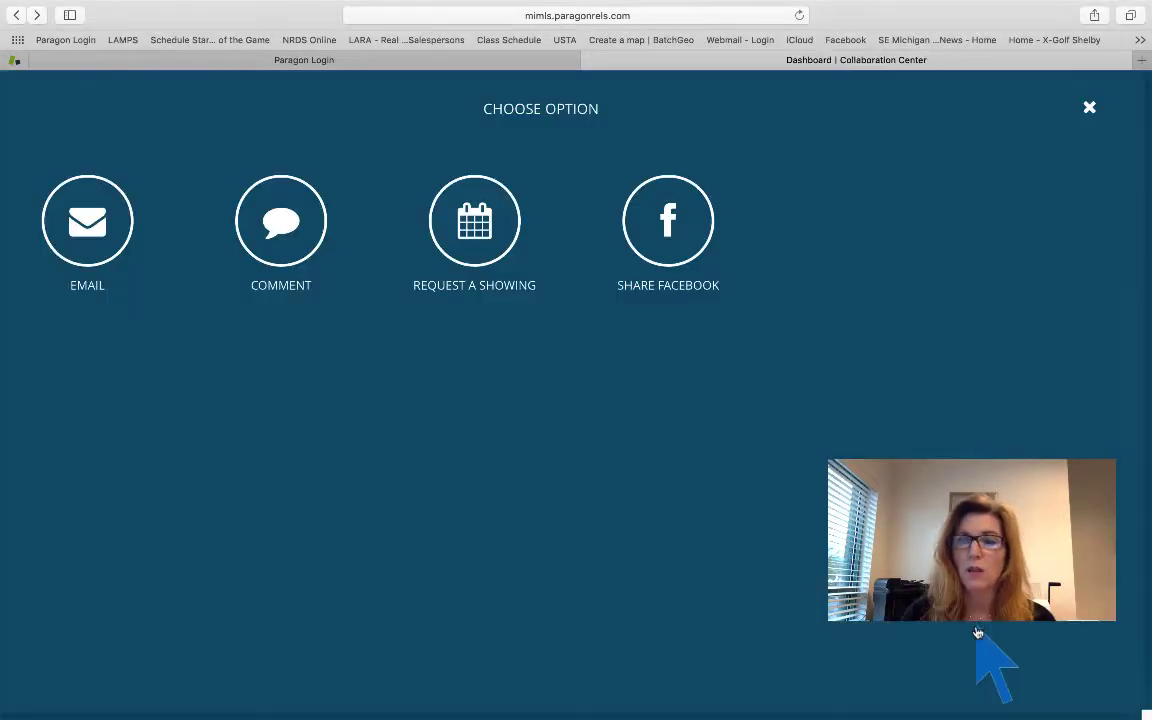
pyautogui.click(1090, 108)
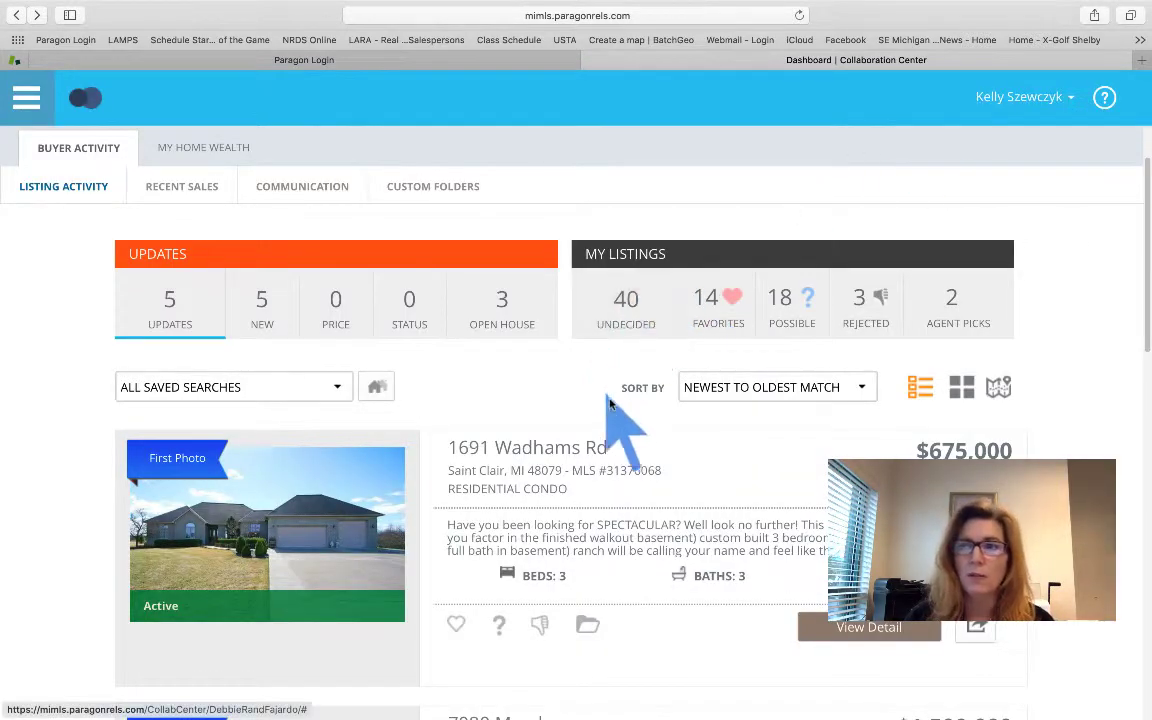
# View the agent's contact page with its links and About Me section, and return to the Collaboration Center dashboard.
pyautogui.scroll(2, 810, 330)
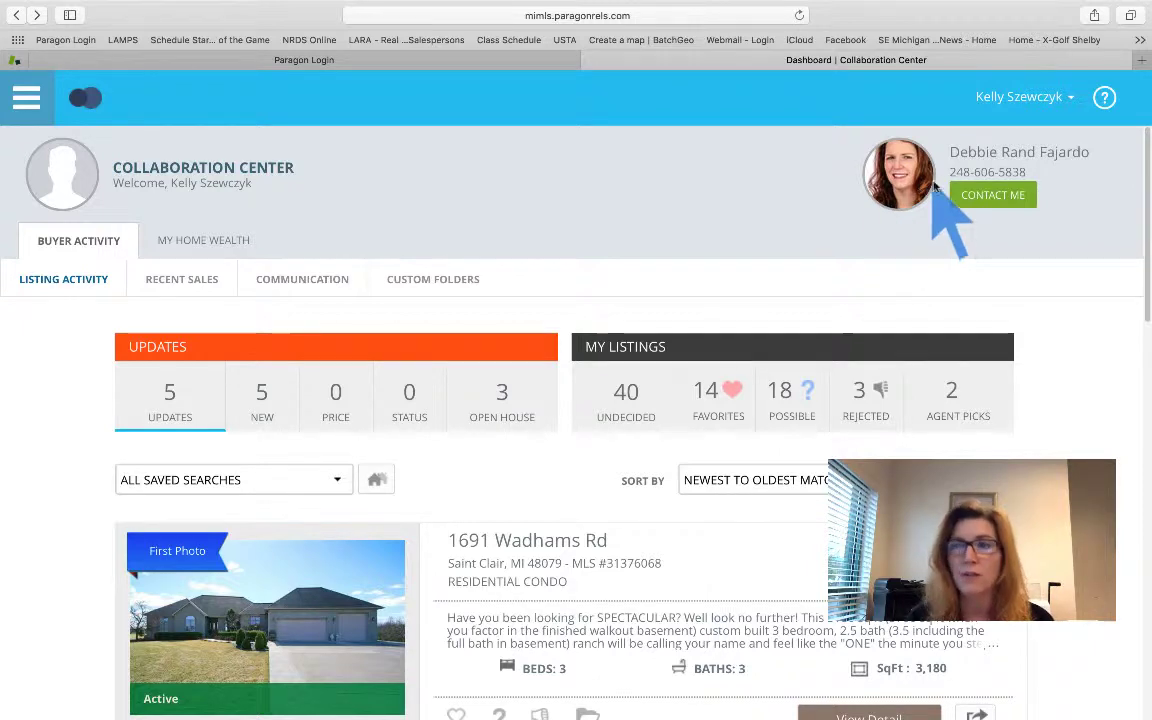
pyautogui.click(995, 194)
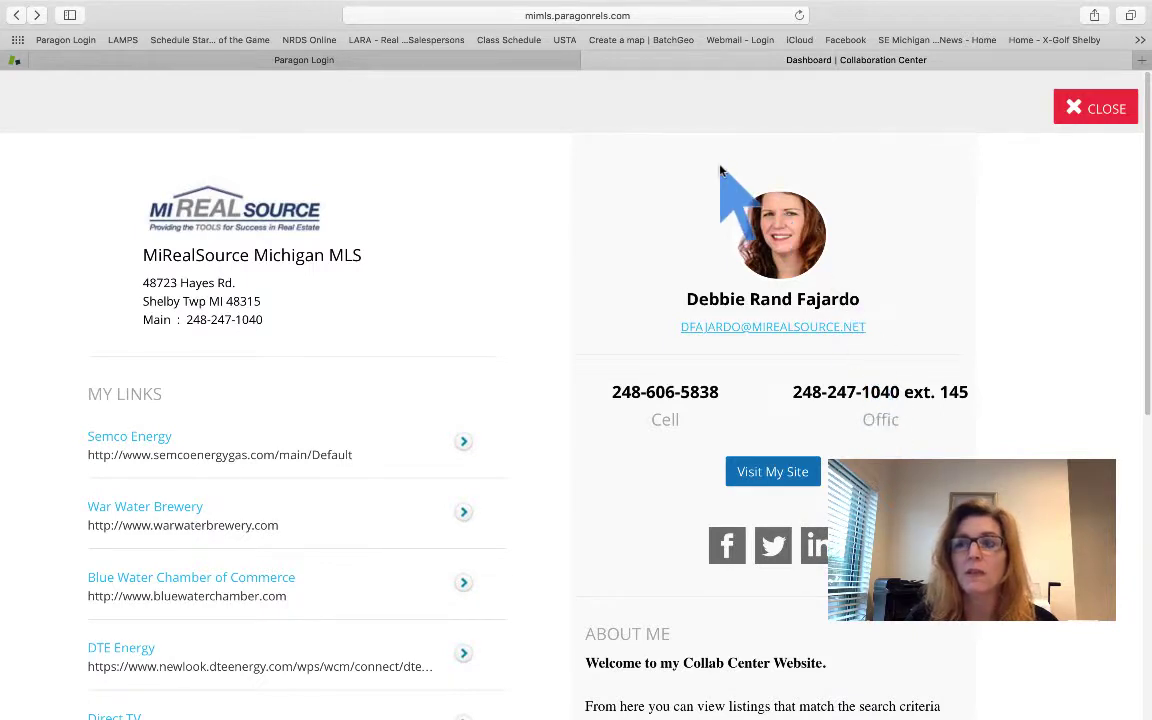
pyautogui.click(1072, 110)
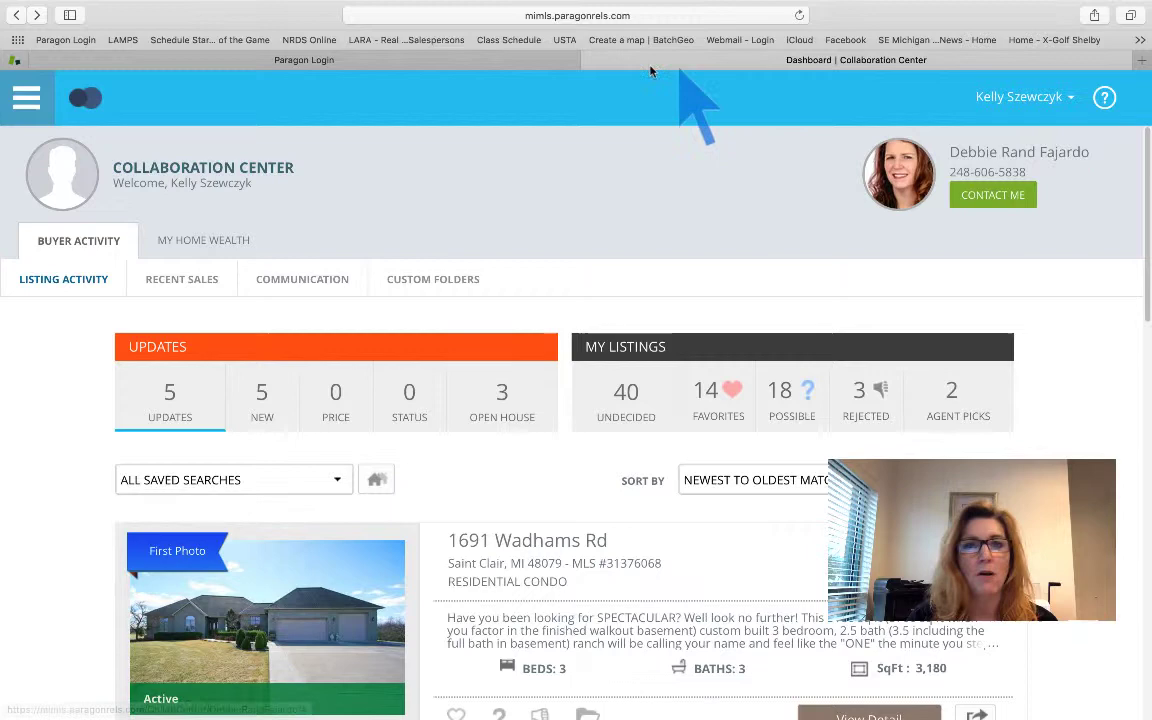
# Switch to the Paragon site and open the list for viewing and managing contacts.
pyautogui.click(359, 61)
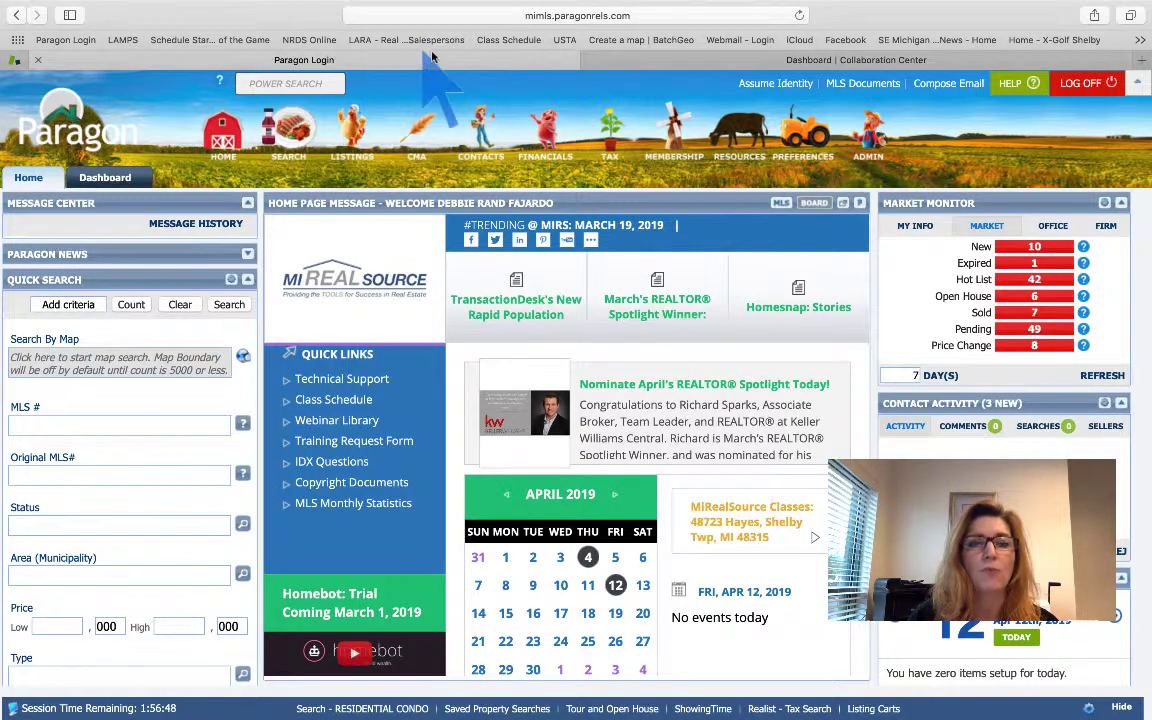
pyautogui.moveTo(485, 134)
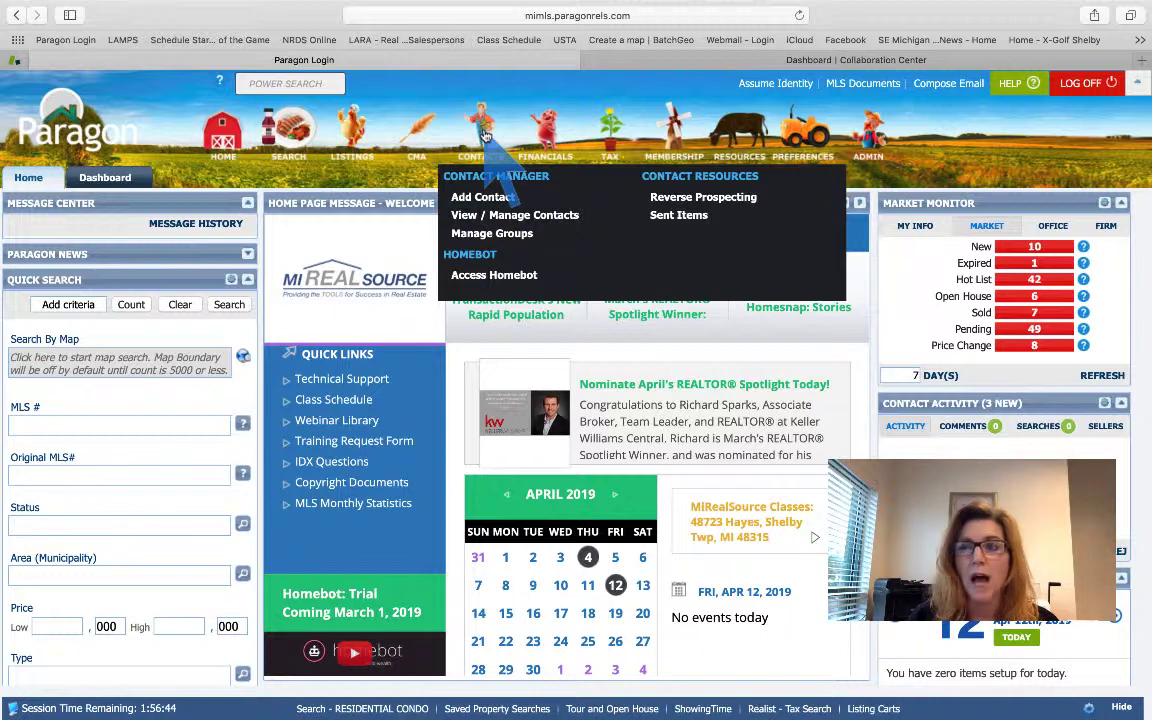
pyautogui.click(490, 218)
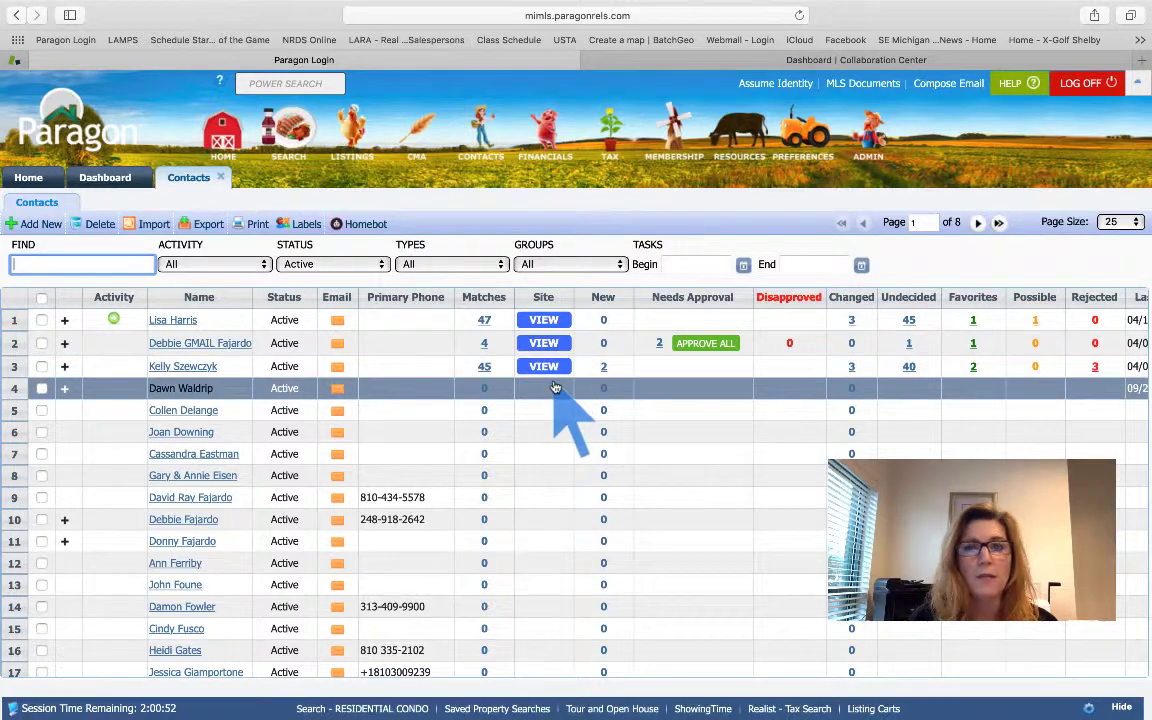
# Launch the Collab Center Preferences Wizard and start it to reach the Agent Information page.
pyautogui.click(808, 147)
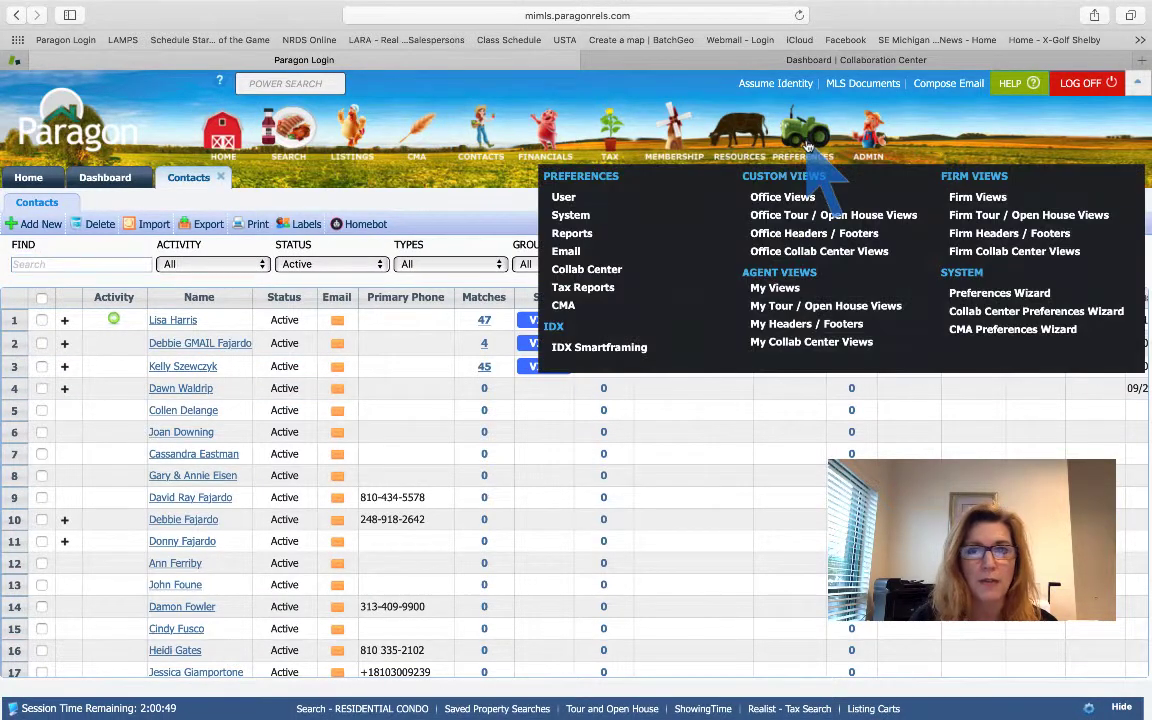
pyautogui.click(1025, 316)
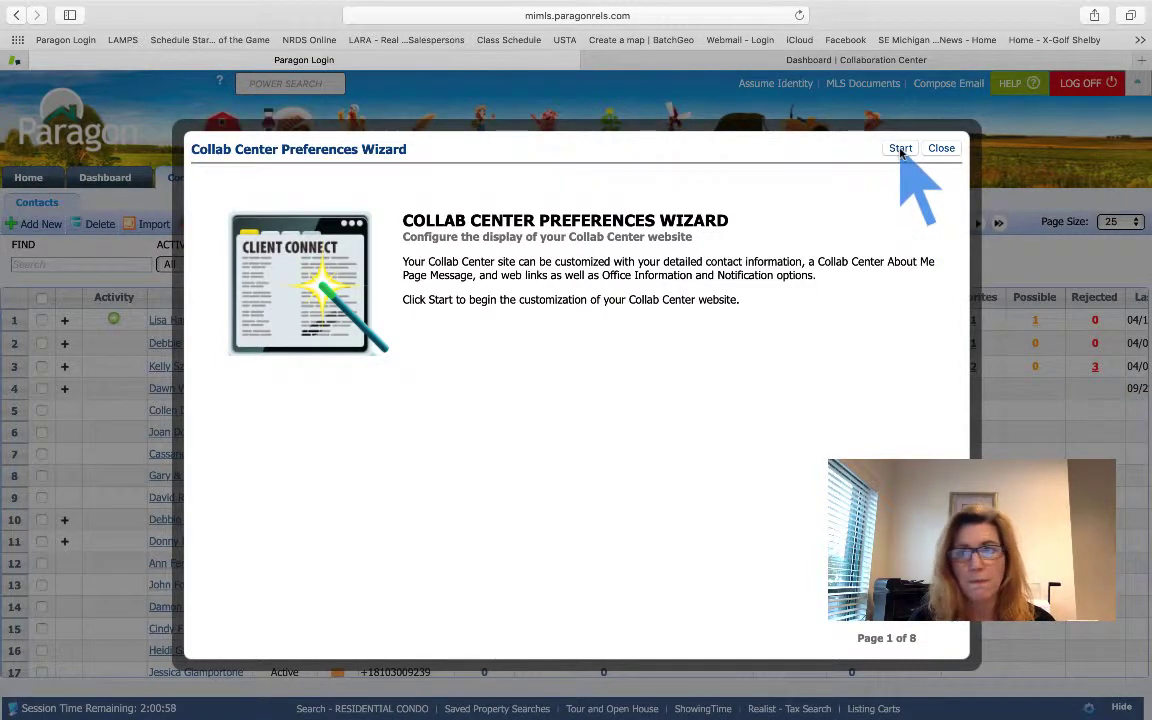
pyautogui.click(900, 149)
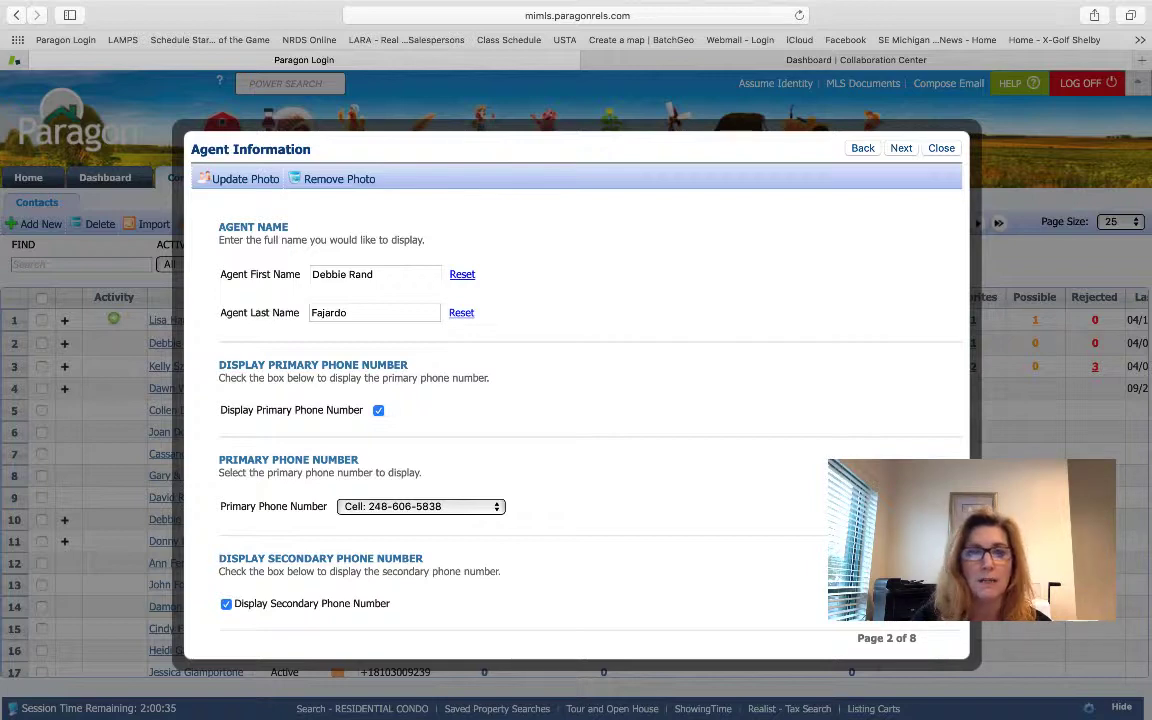
# Review the Agent Information settings, from phone, email and web page display through social network links, story video and agent image.
pyautogui.scroll(-2, 292, 440)
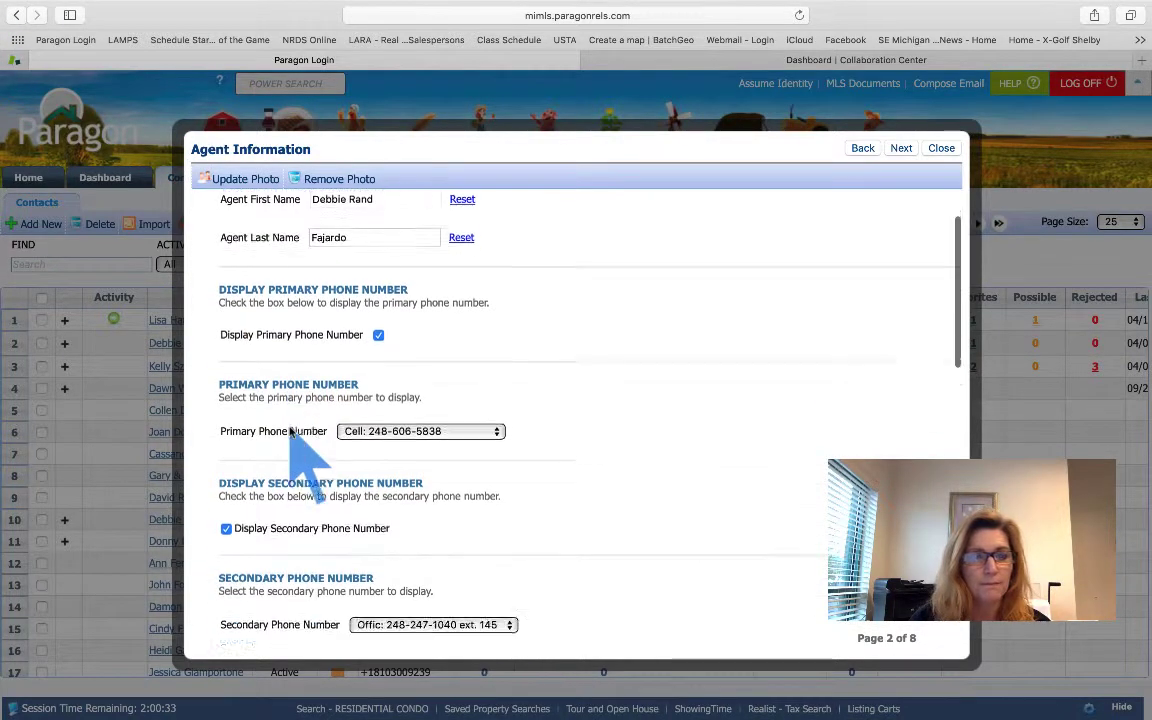
pyautogui.scroll(-2, 292, 432)
pyautogui.scroll(-3, 292, 432)
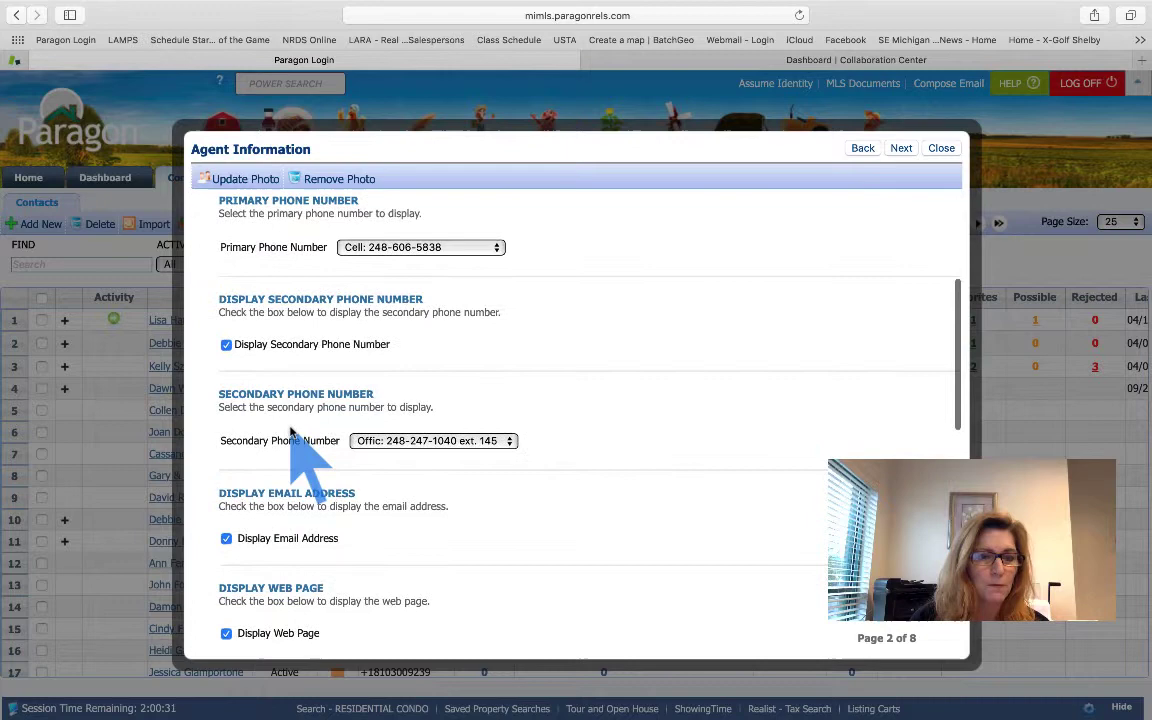
pyautogui.scroll(-5, 292, 432)
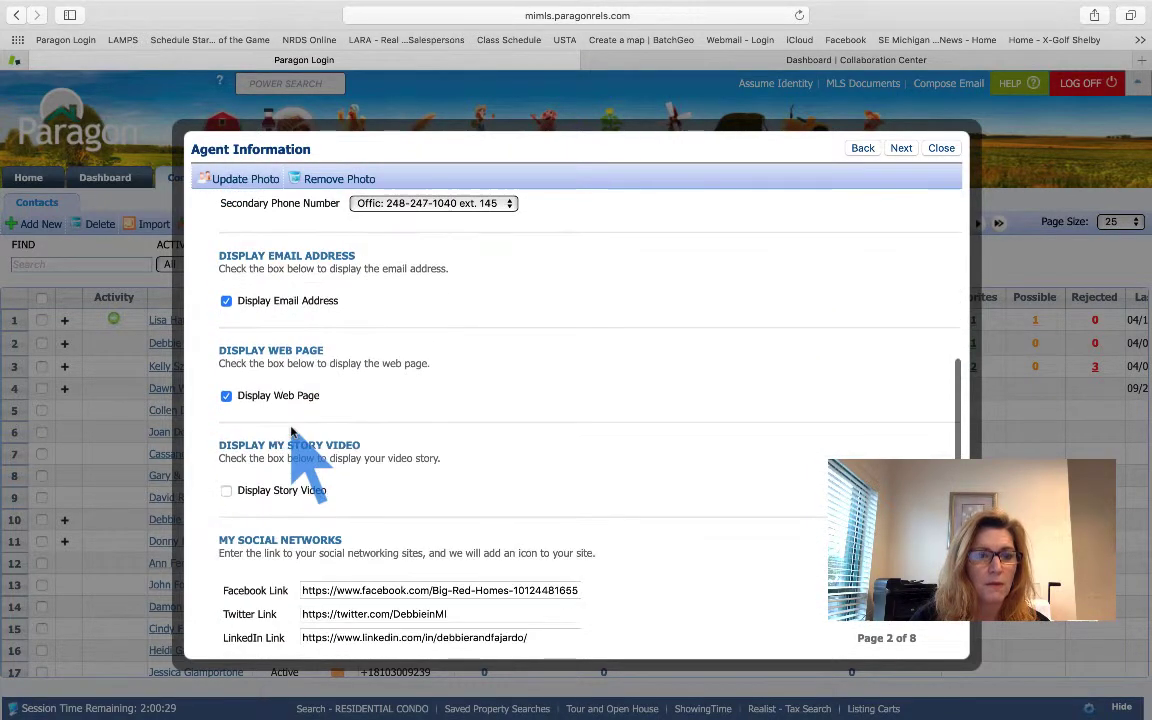
pyautogui.scroll(-2, 292, 432)
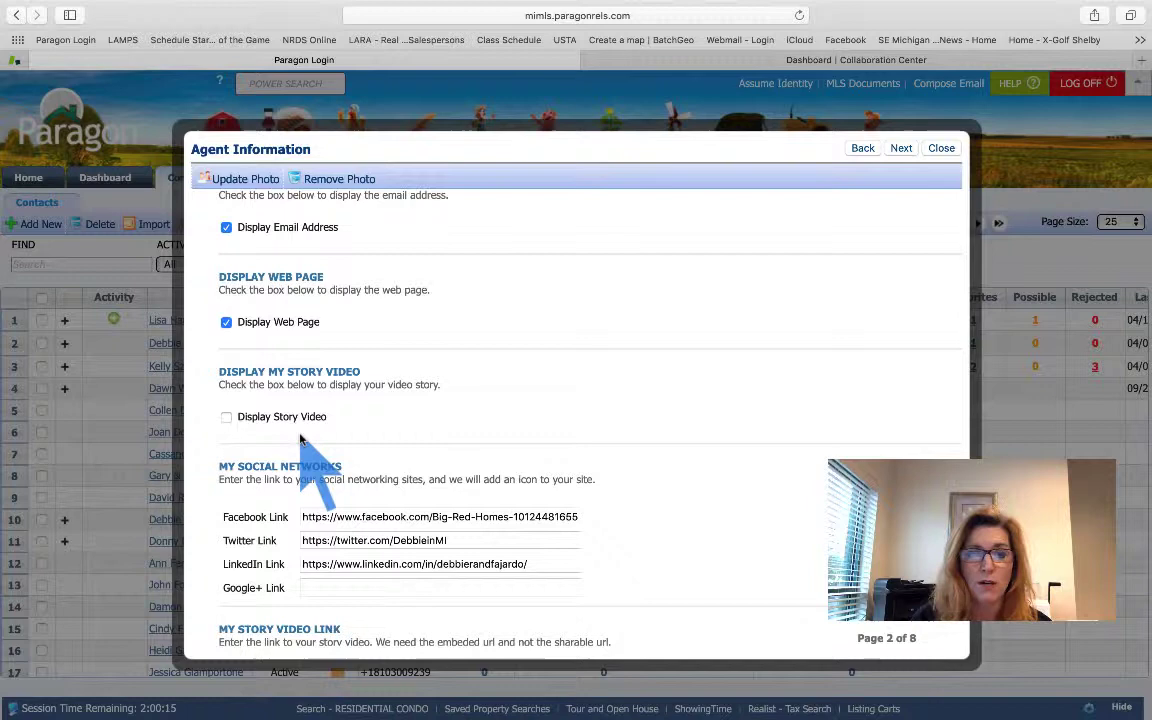
pyautogui.scroll(-2, 302, 442)
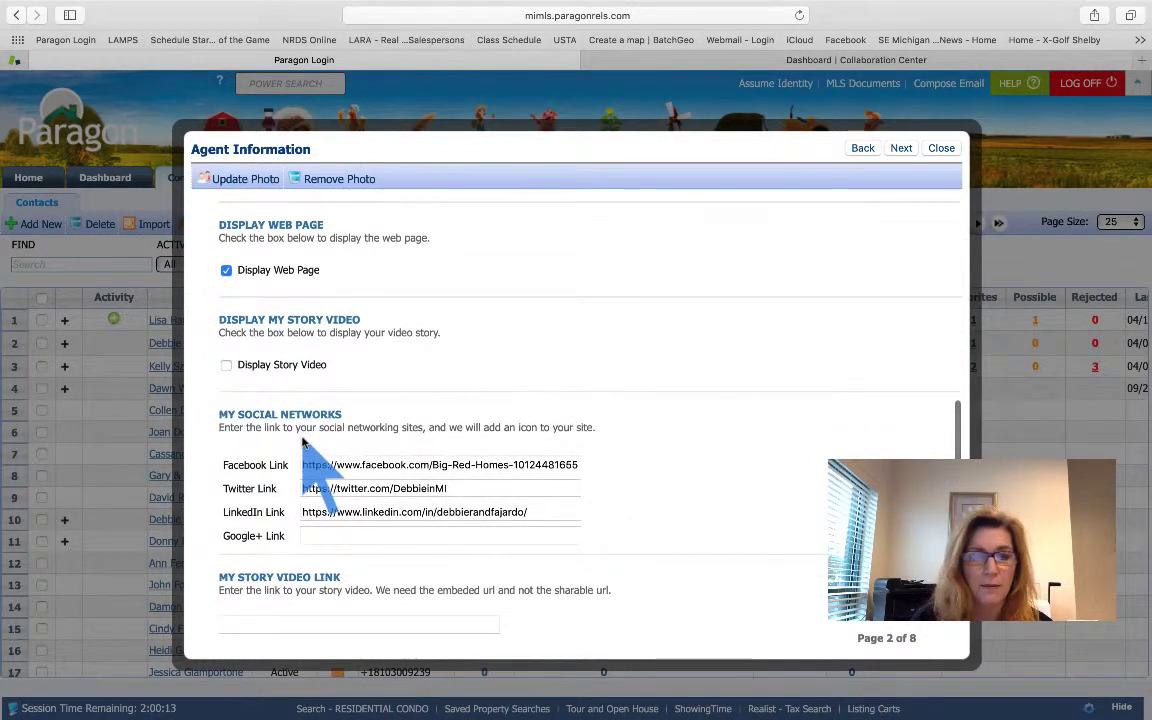
pyautogui.scroll(-8, 302, 442)
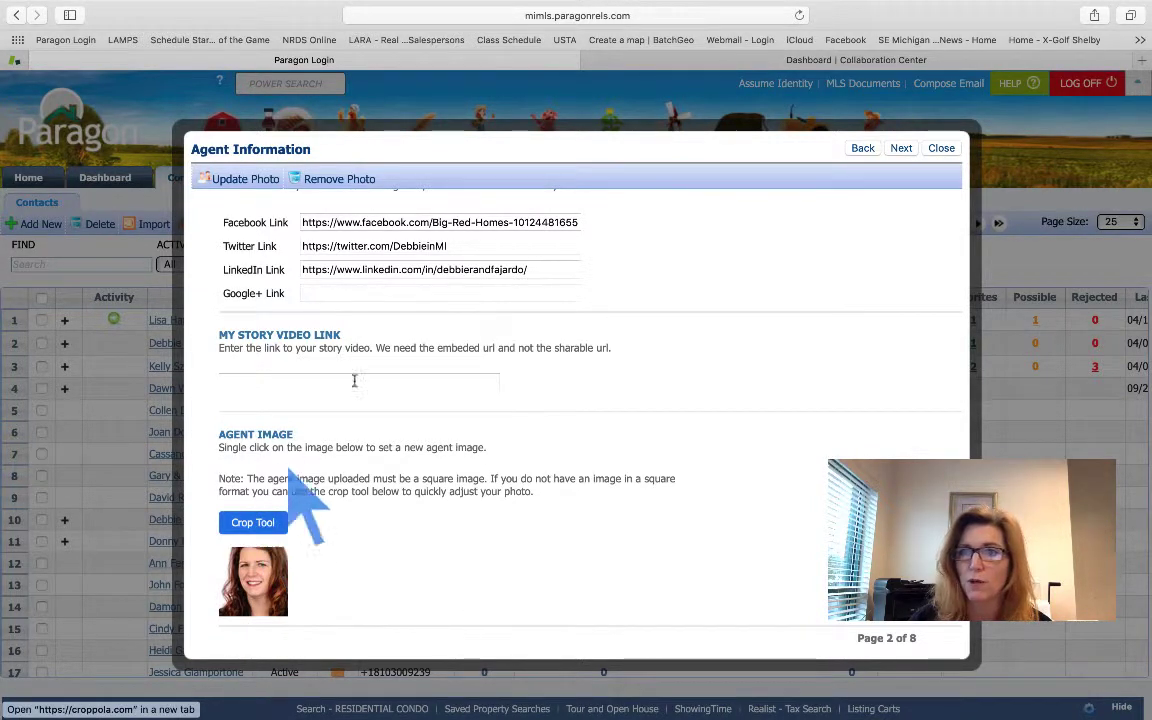
# Advance the wizard to the About Me Message, read it down to the signature, and continue to the Links page.
pyautogui.click(900, 149)
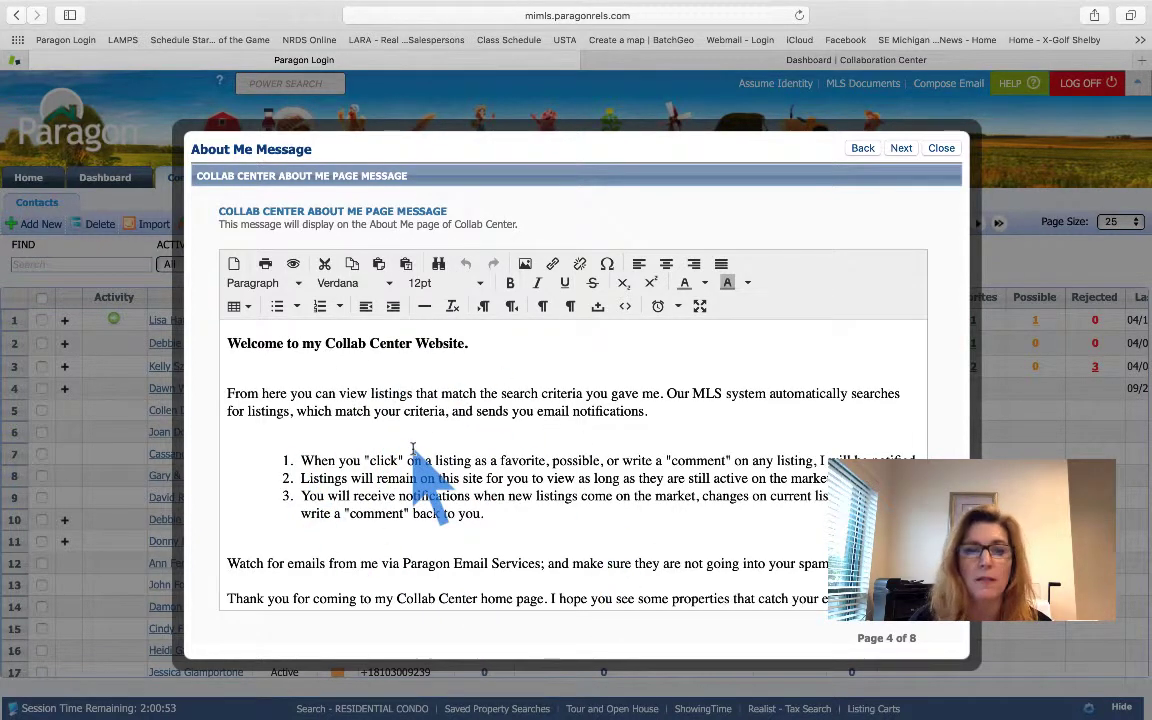
pyautogui.scroll(-3, 413, 450)
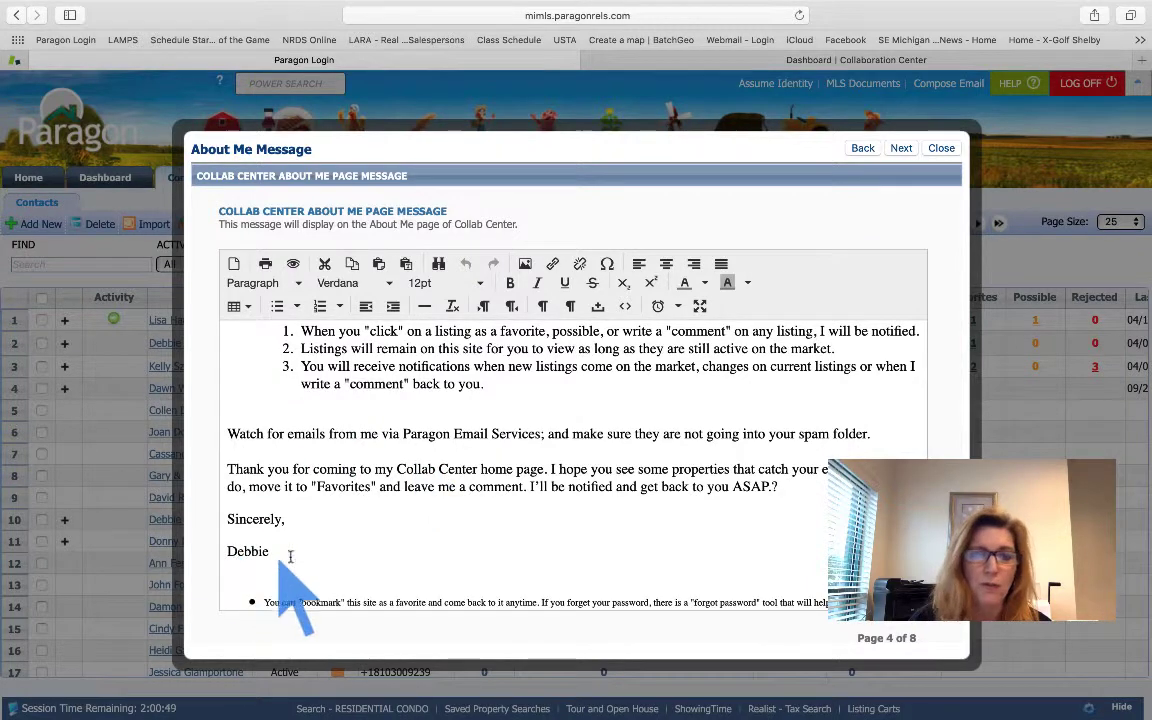
pyautogui.click(899, 149)
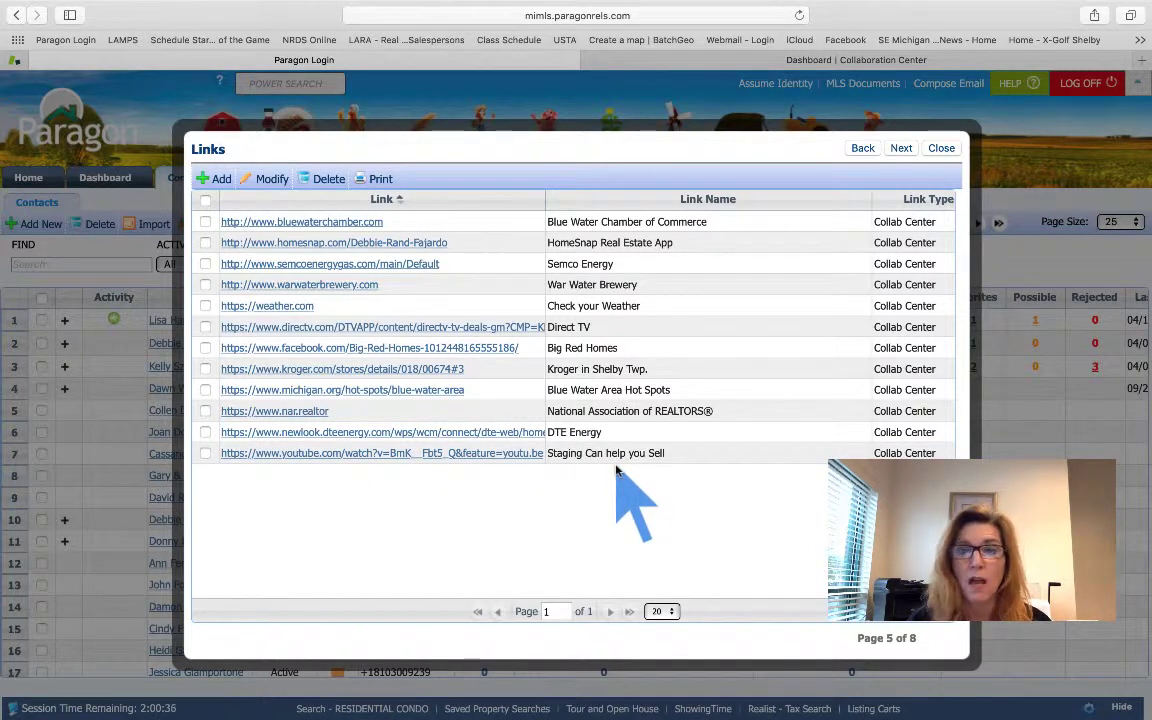
# Advance to Office Information and review the phone number, physical address and office logo display settings.
pyautogui.click(901, 148)
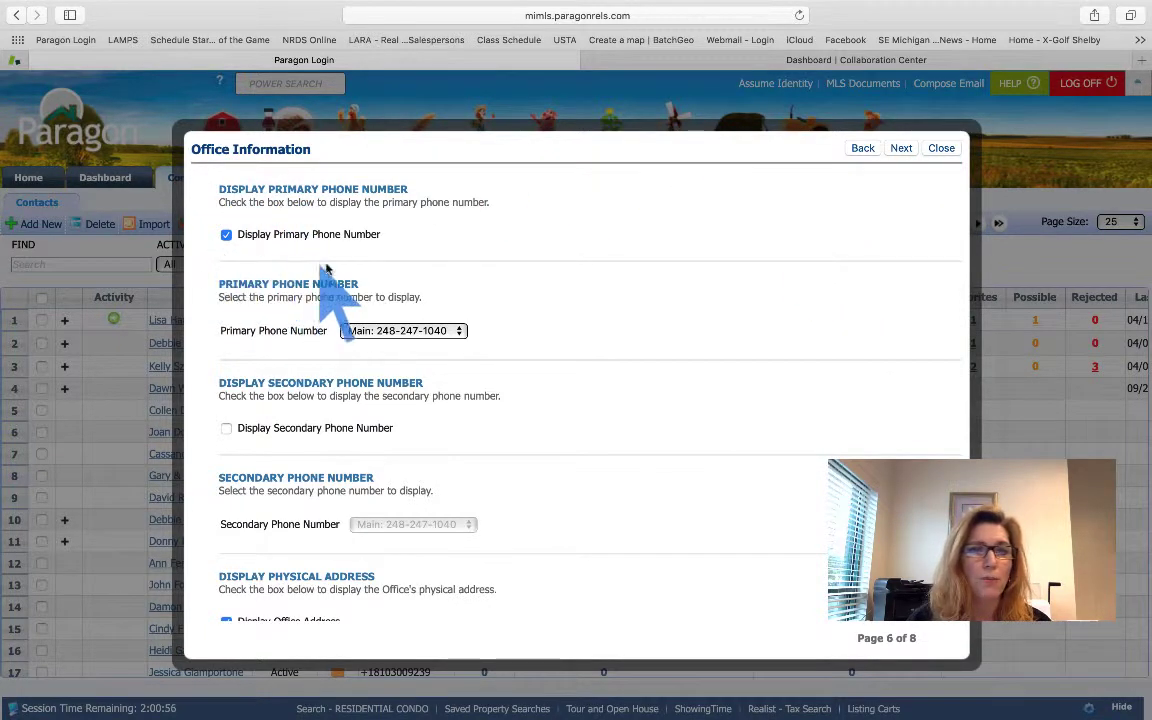
pyautogui.scroll(-2, 455, 380)
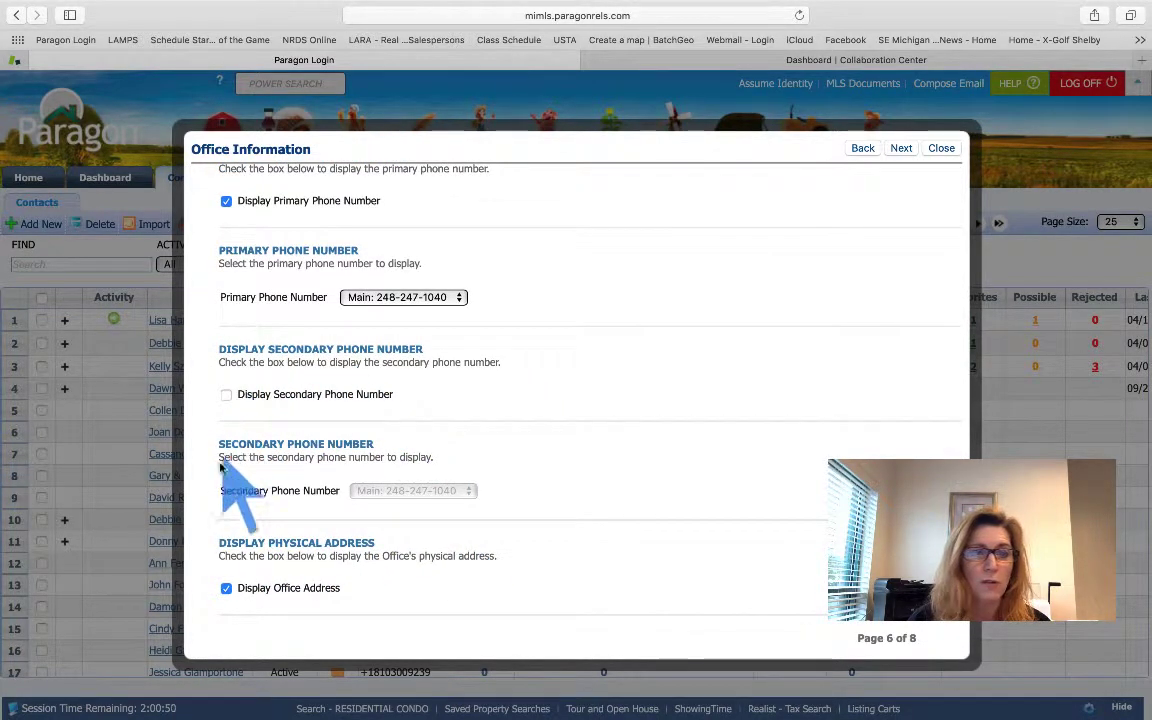
pyautogui.scroll(-1, 215, 480)
pyautogui.scroll(-3, 215, 480)
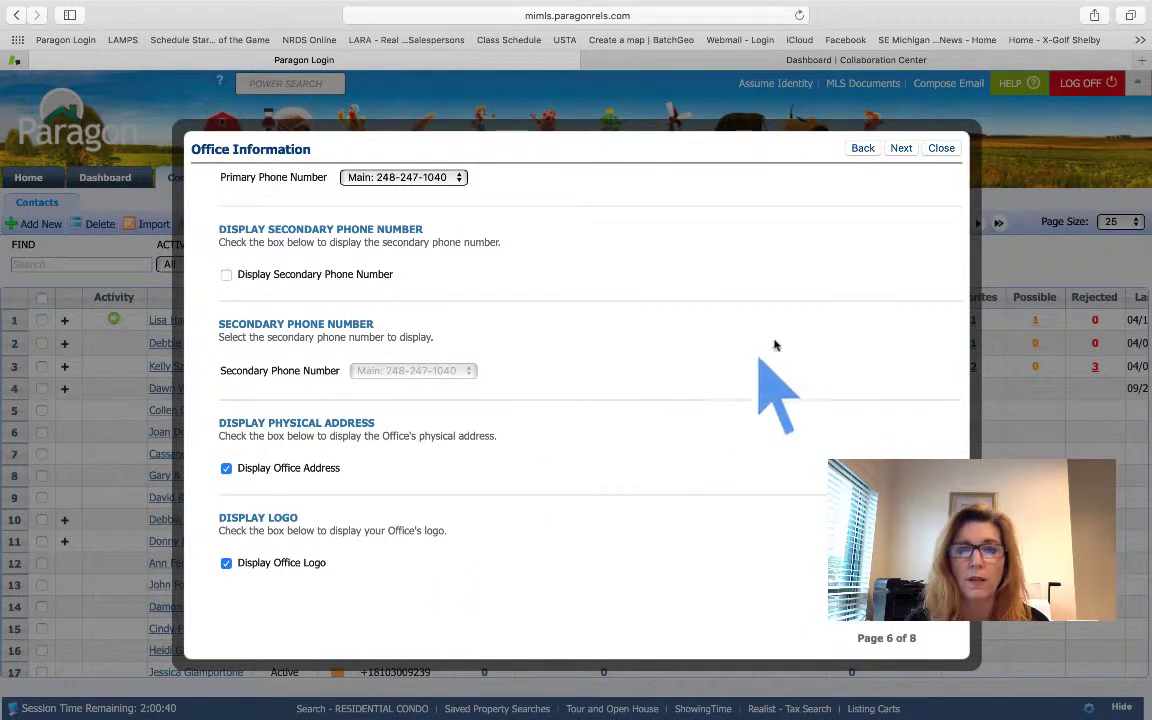
# Advance to Notification Options and review which actions trigger automatic emails for the agent and for the client.
pyautogui.click(899, 150)
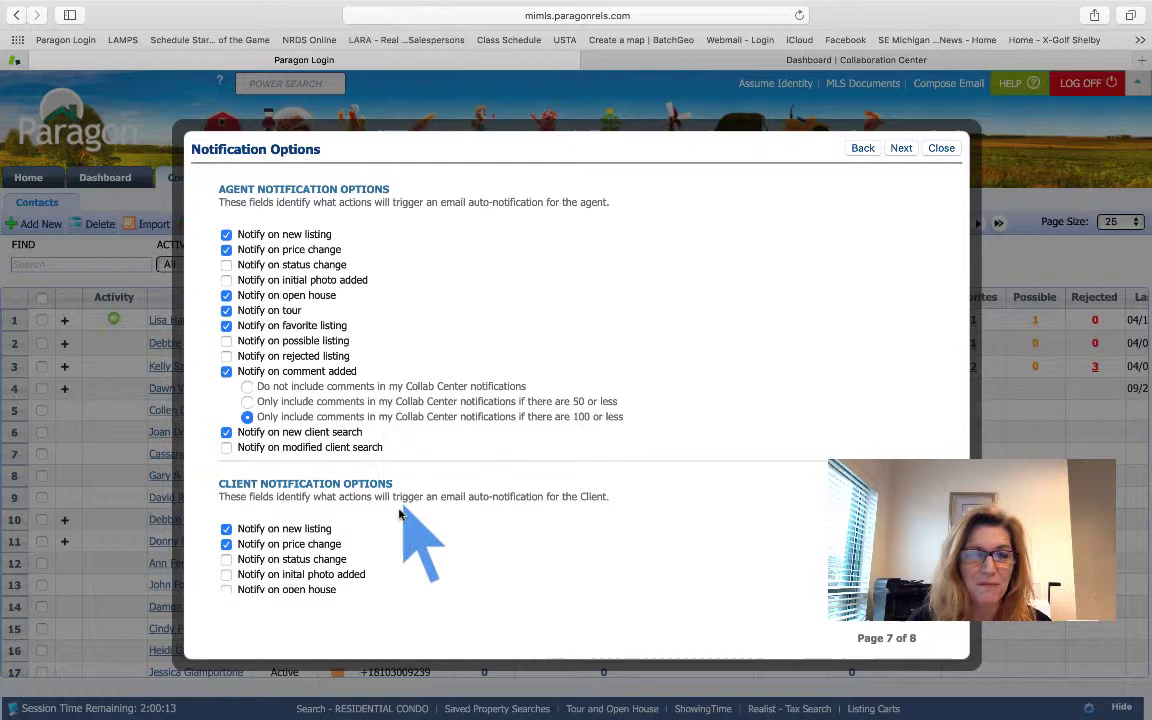
pyautogui.scroll(-1, 397, 519)
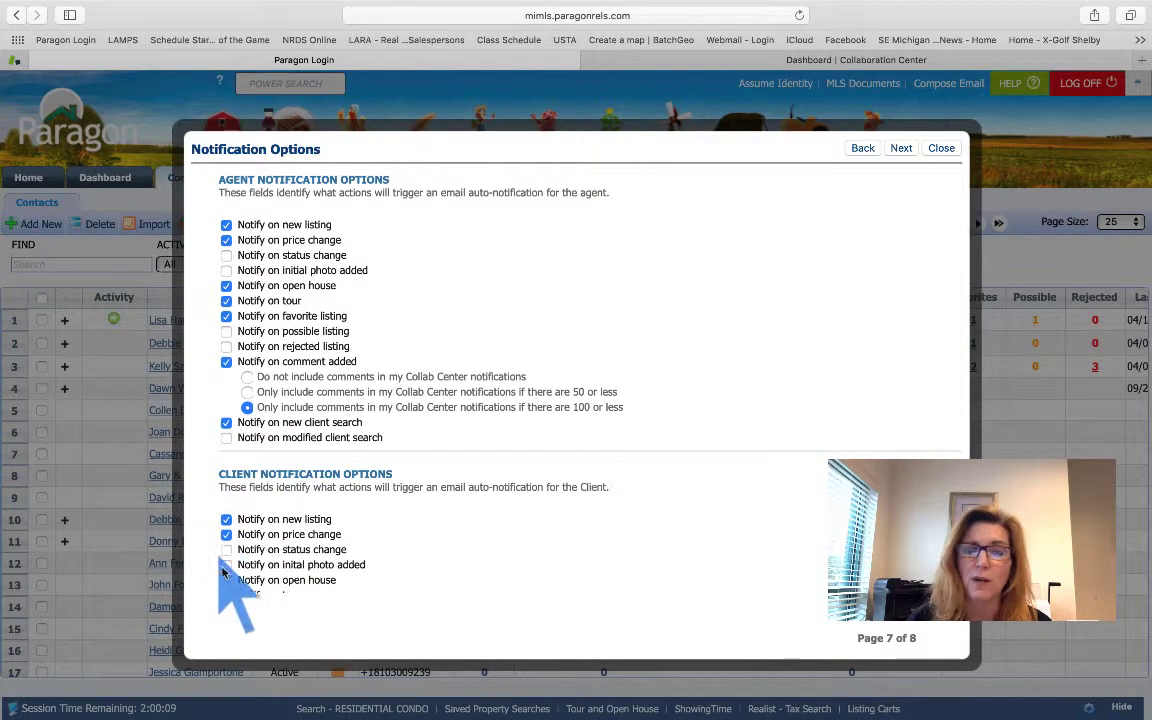
pyautogui.scroll(-3, 407, 553)
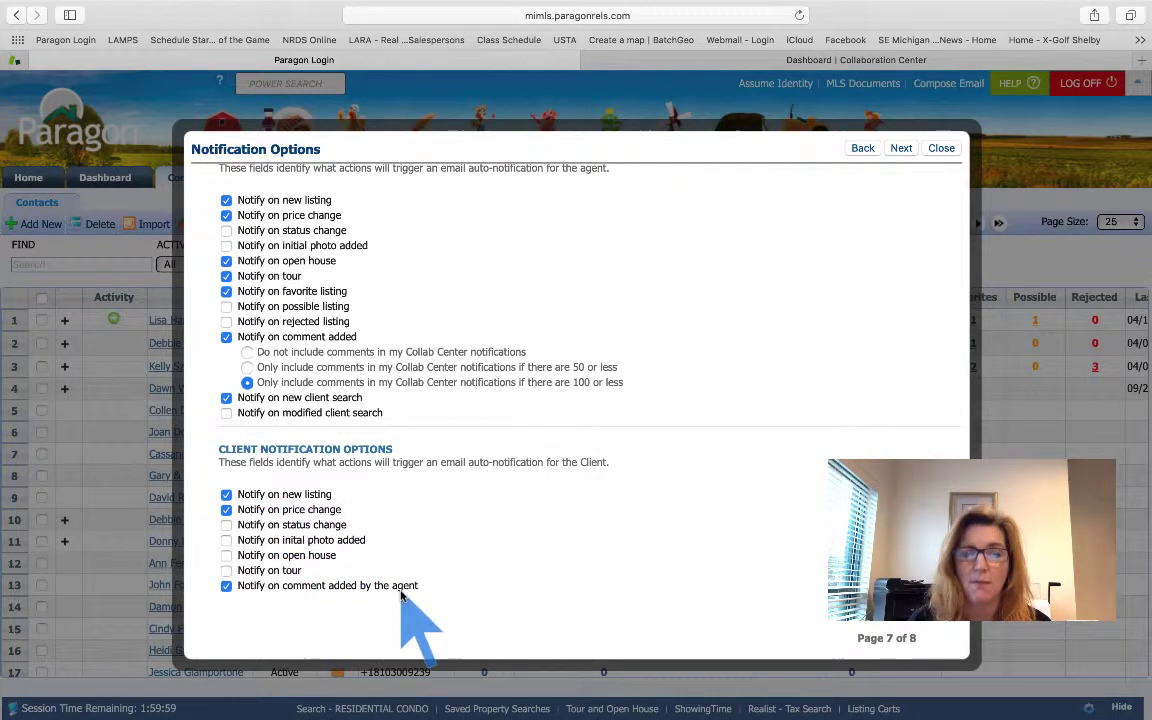
# Choose New Only as the Collab Center search option, review the search classes and searchable statuses, and finish and close the wizard.
pyautogui.click(899, 150)
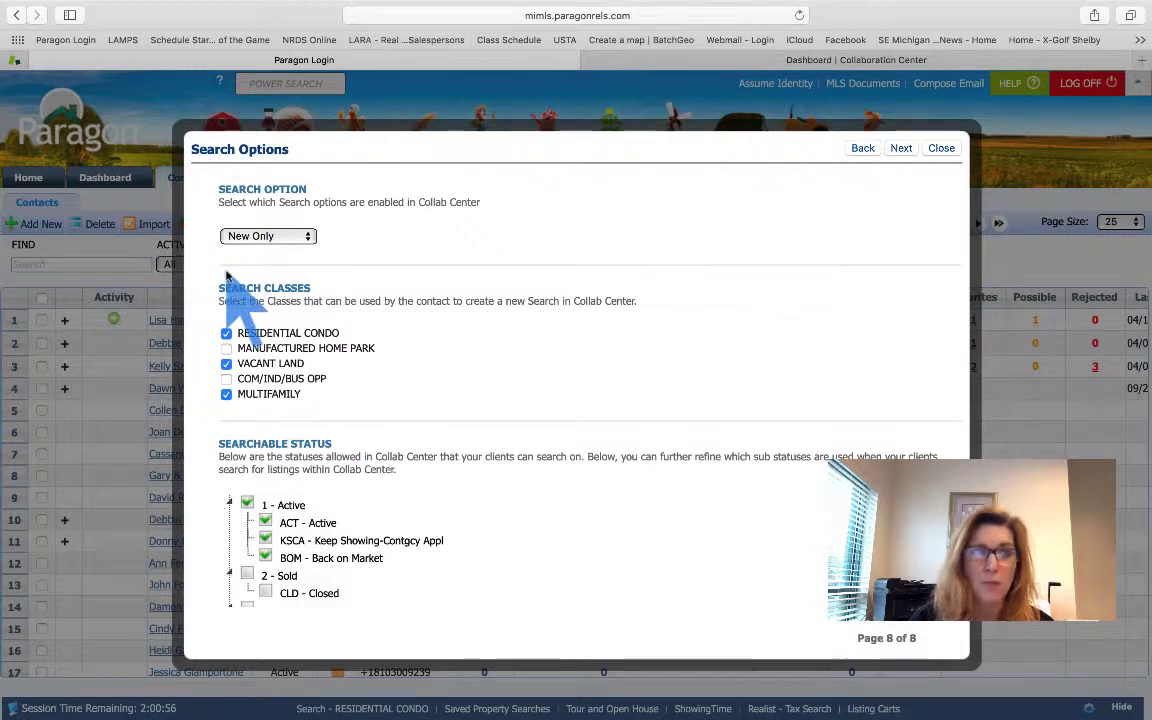
pyautogui.click(307, 238)
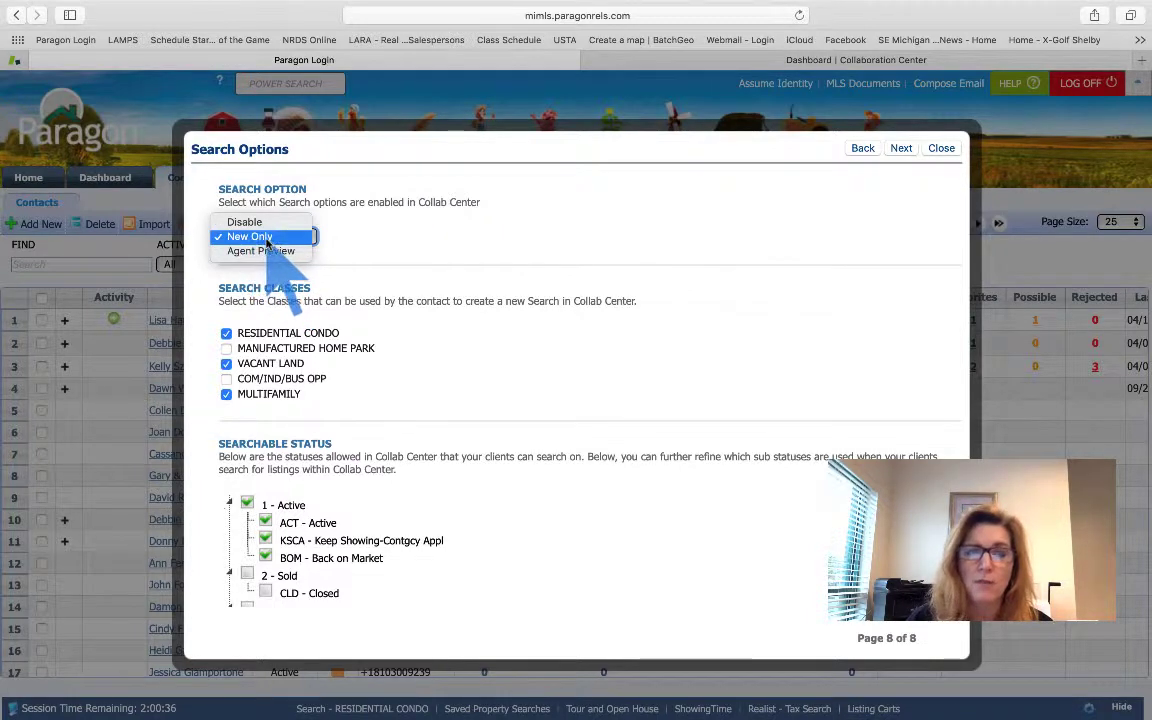
pyautogui.click(274, 240)
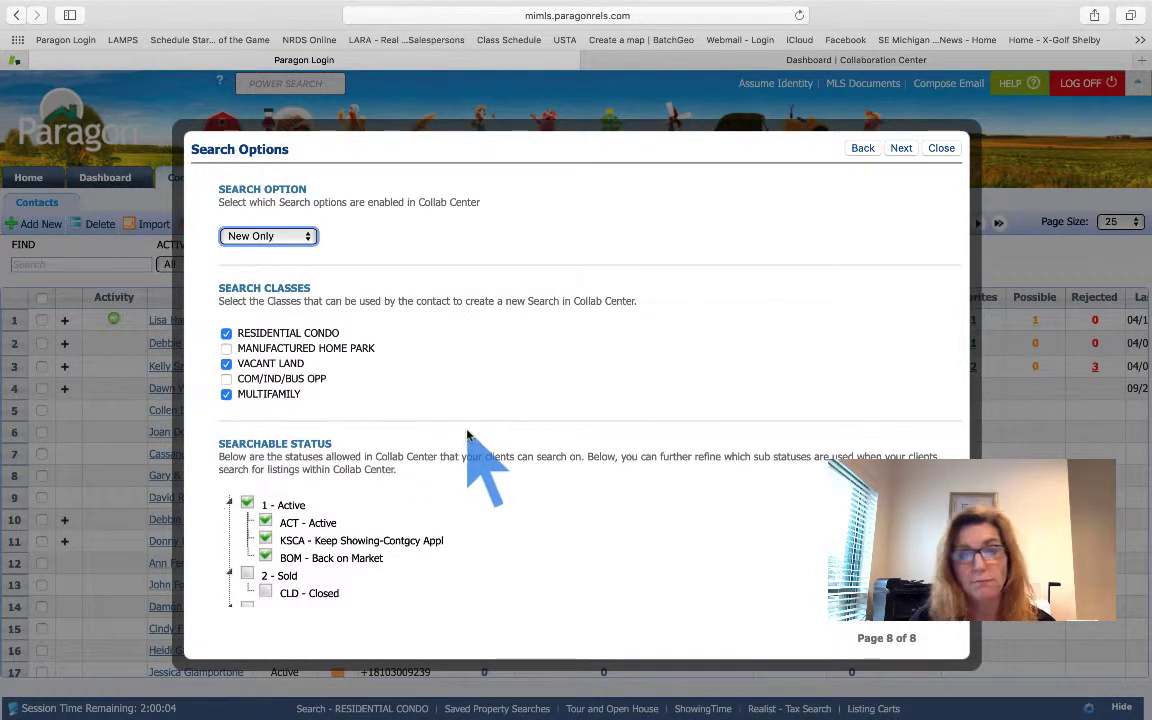
pyautogui.scroll(-3, 464, 445)
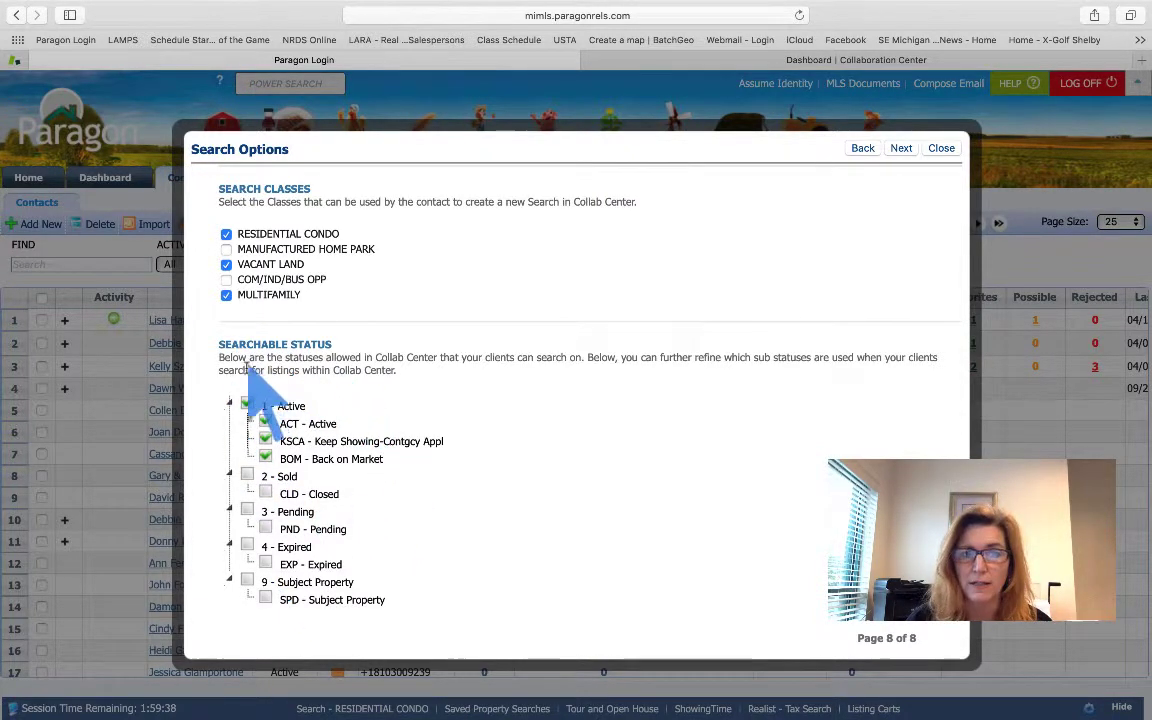
pyautogui.click(899, 149)
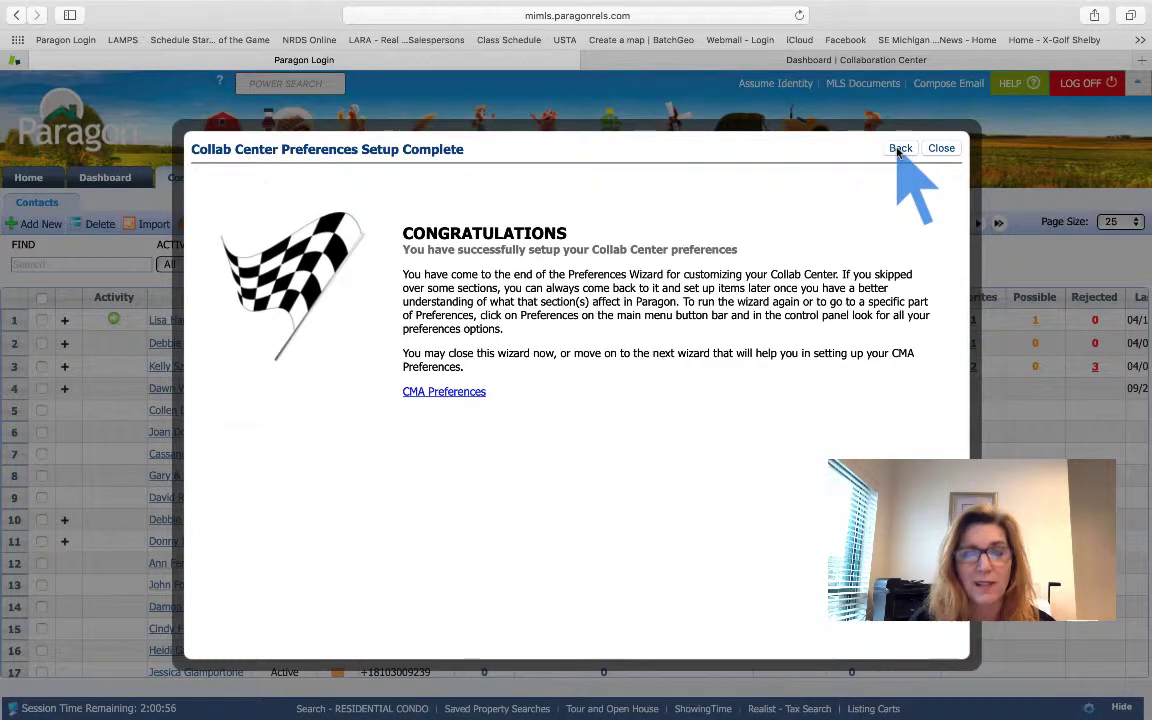
pyautogui.click(941, 148)
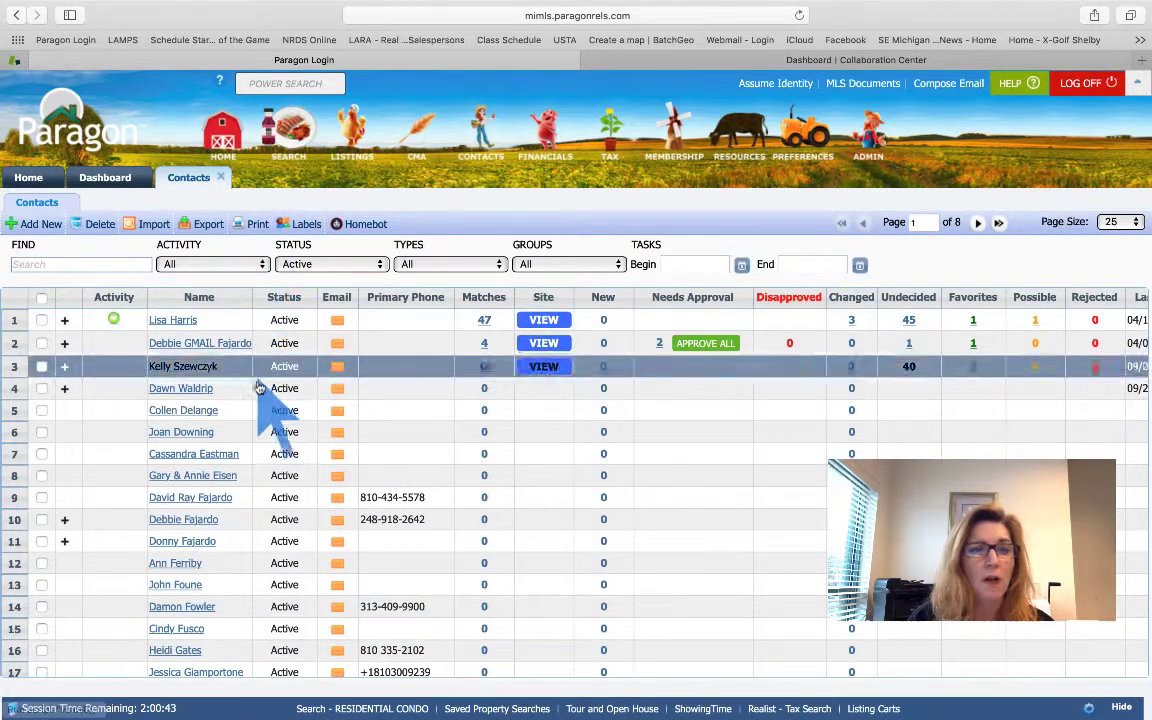
# Add a new contact with the client's first name, last name and home email, and save it without associating a property.
pyautogui.click(40, 224)
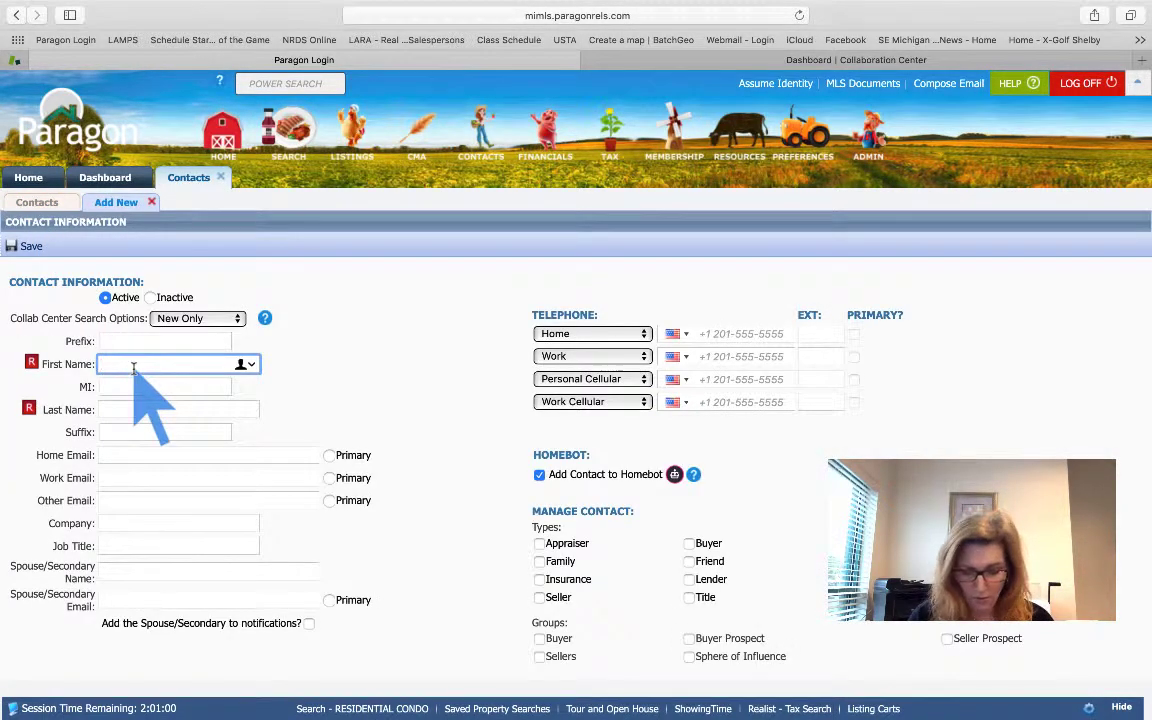
pyautogui.write('Betty')
pyautogui.press('Tab')
pyautogui.press('Tab')
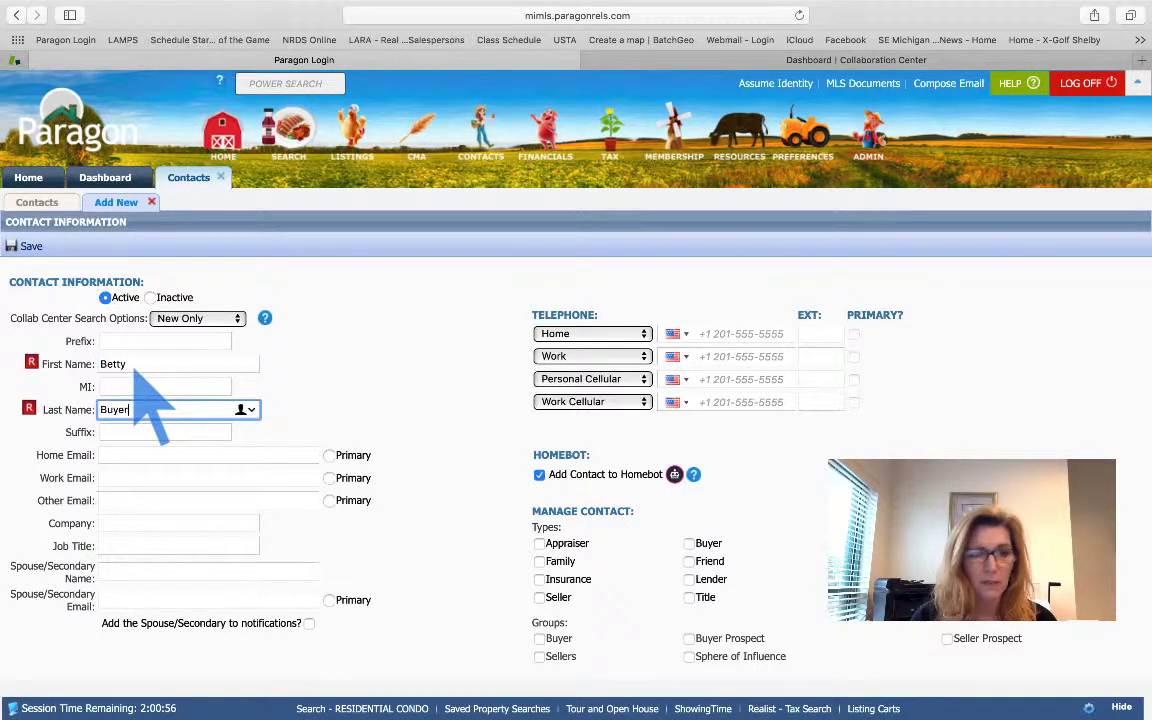
pyautogui.press('Tab')
pyautogui.press('Tab')
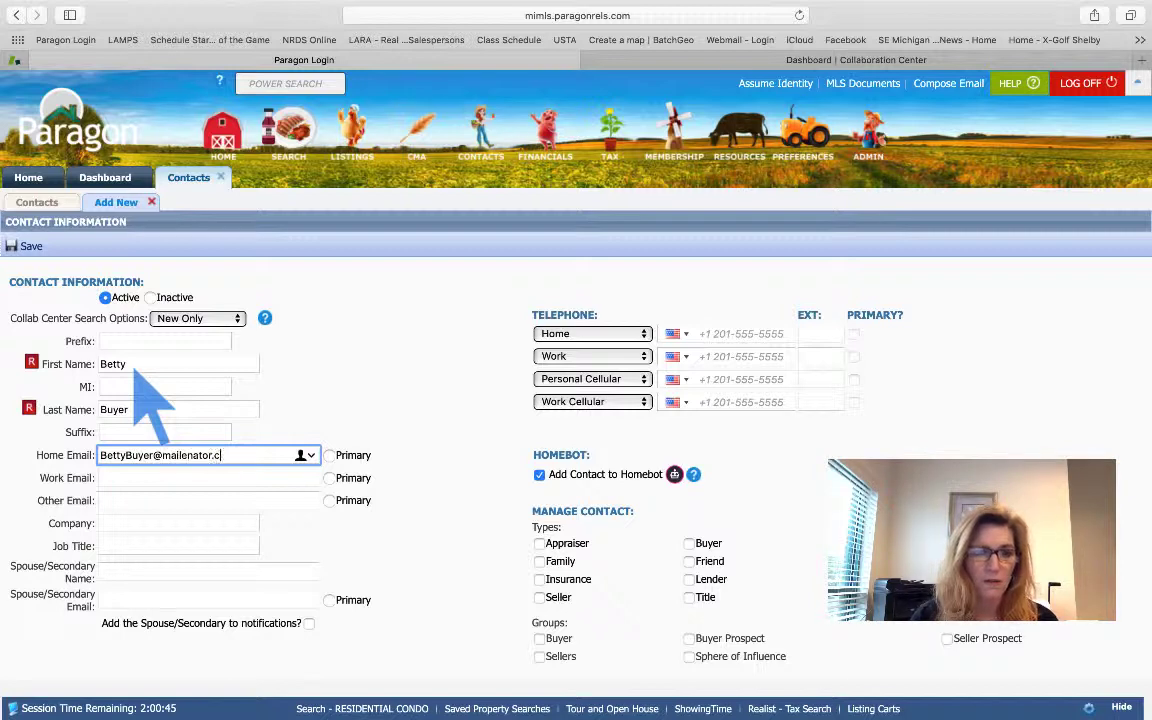
pyautogui.write('om')
pyautogui.press('Tab')
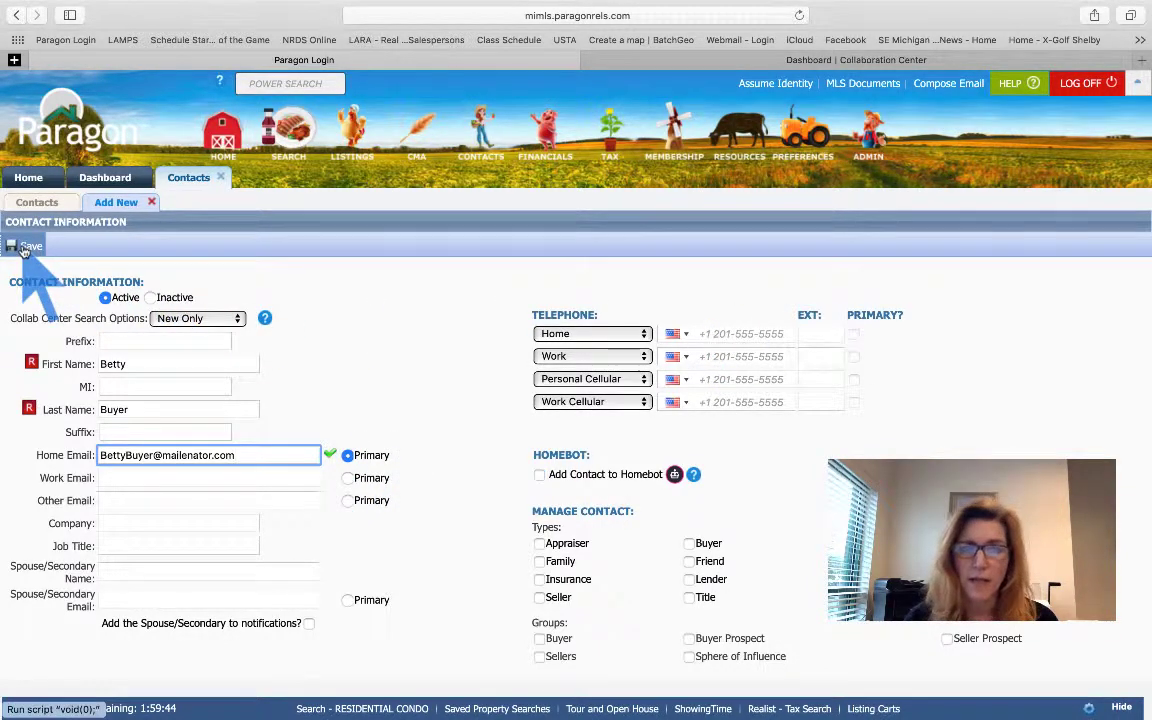
pyautogui.click(24, 250)
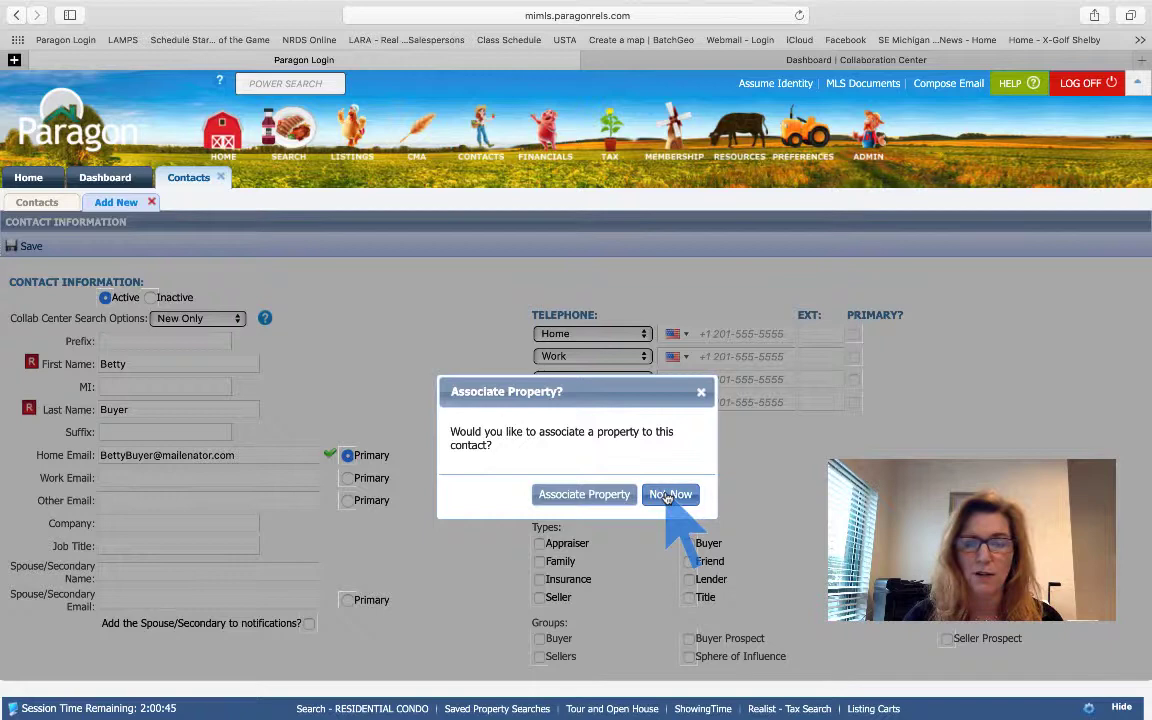
pyautogui.click(668, 497)
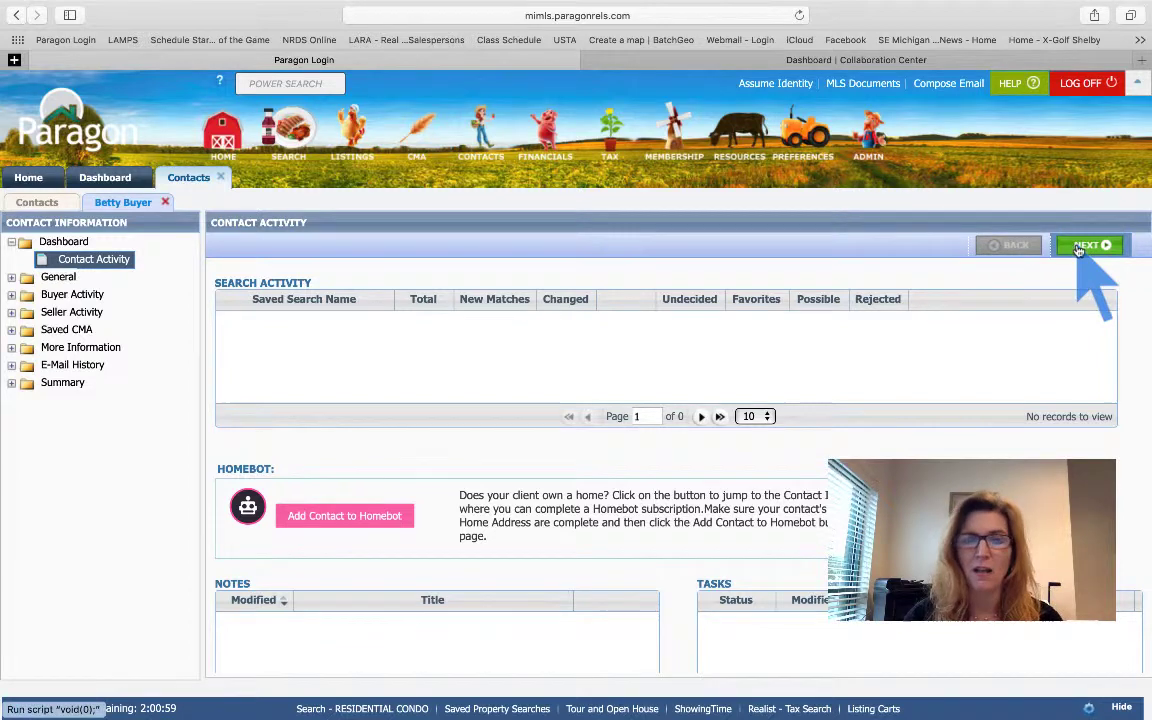
# Continue through the new contact's pages to Add Search and start a new saved search in the RESIDENTIAL CONDO class.
pyautogui.click(1079, 249)
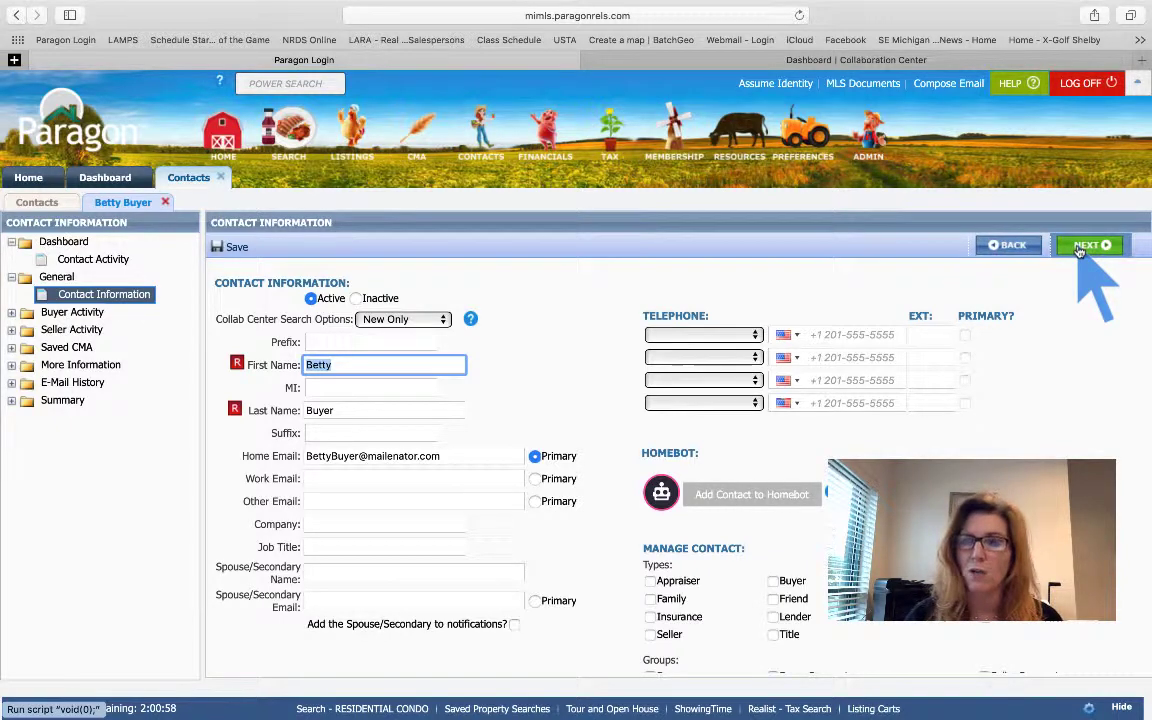
pyautogui.click(1079, 249)
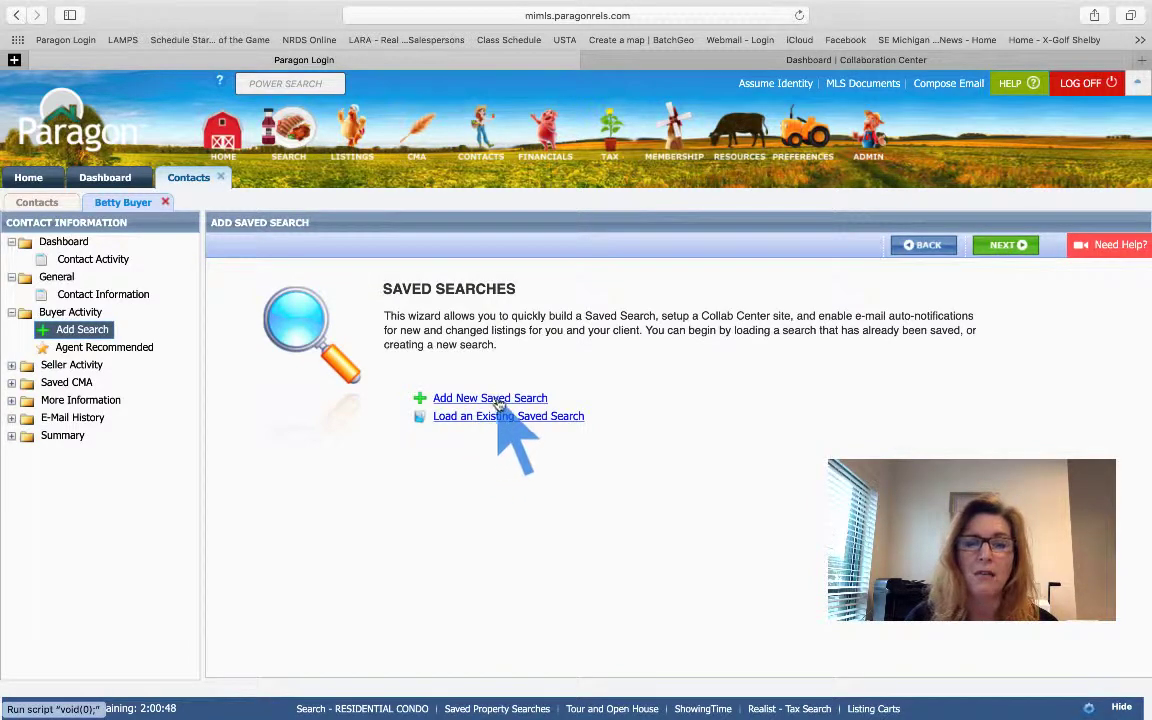
pyautogui.click(500, 400)
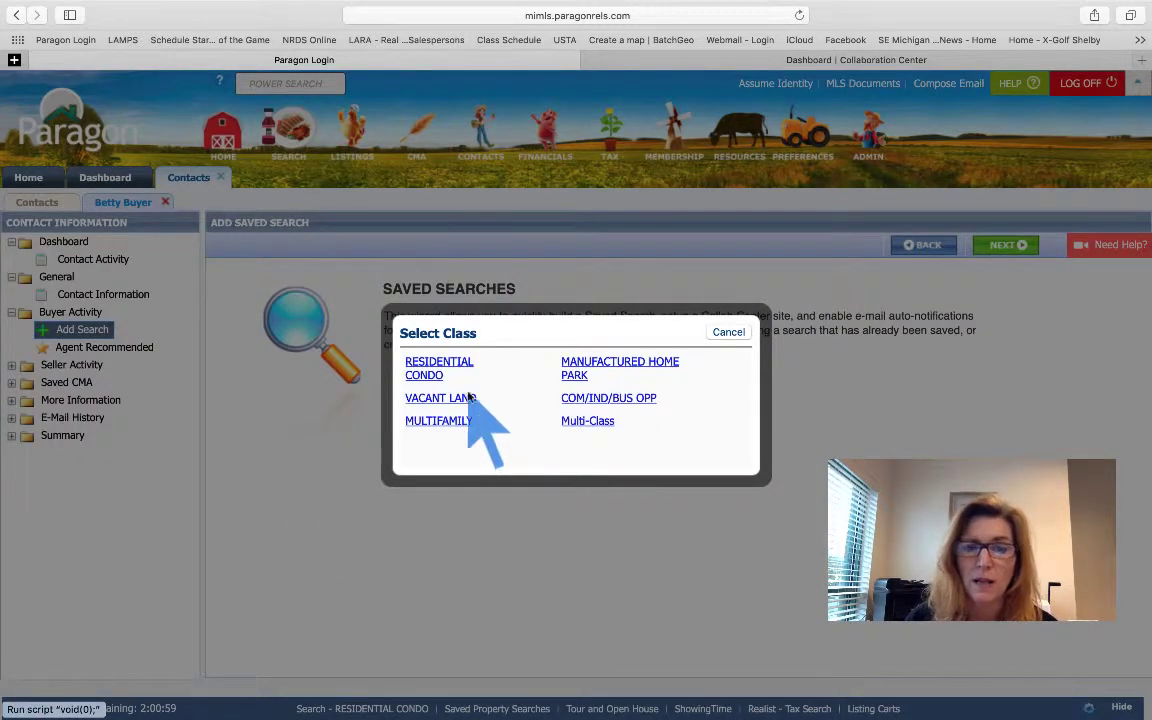
pyautogui.click(428, 377)
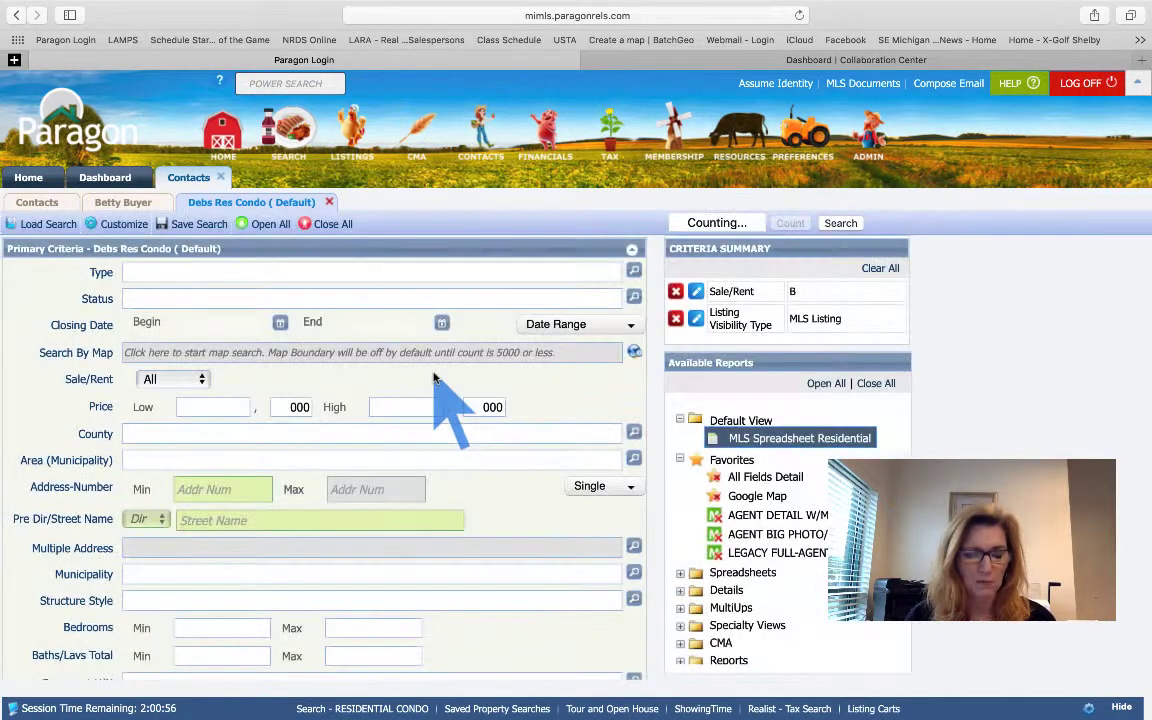
# Set the search Type to RES - Residential and the Status to ALL ACTIVE.
pyautogui.click(163, 272)
pyautogui.write('re')
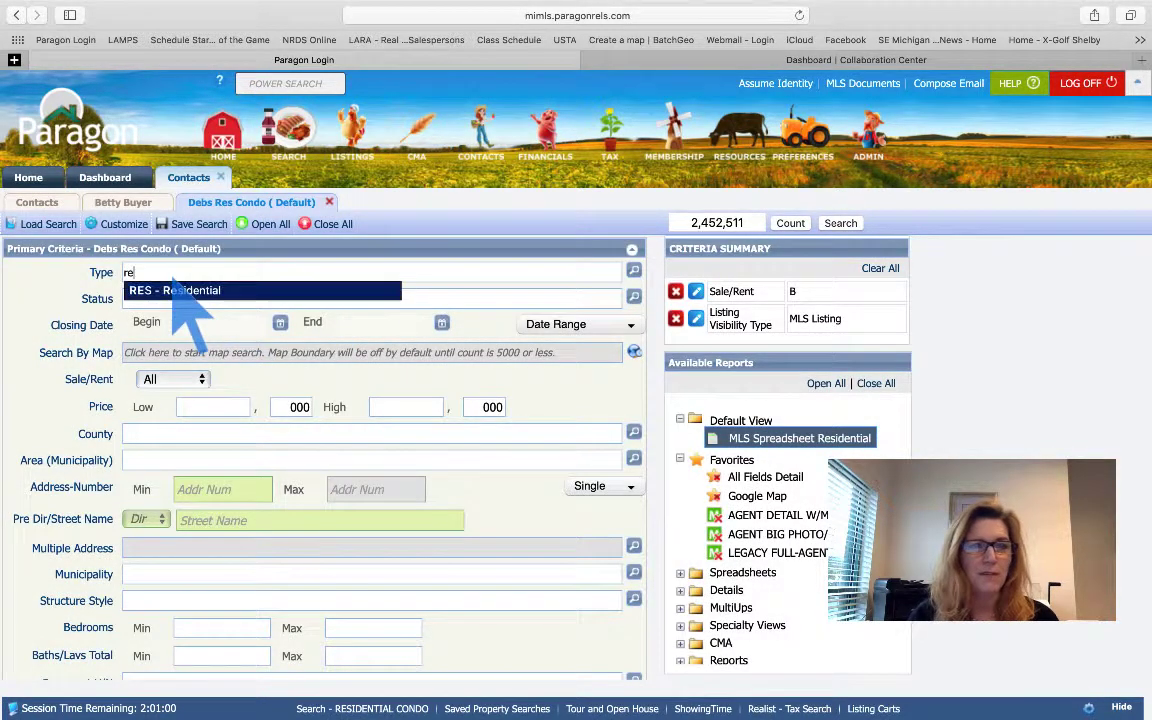
pyautogui.click(176, 289)
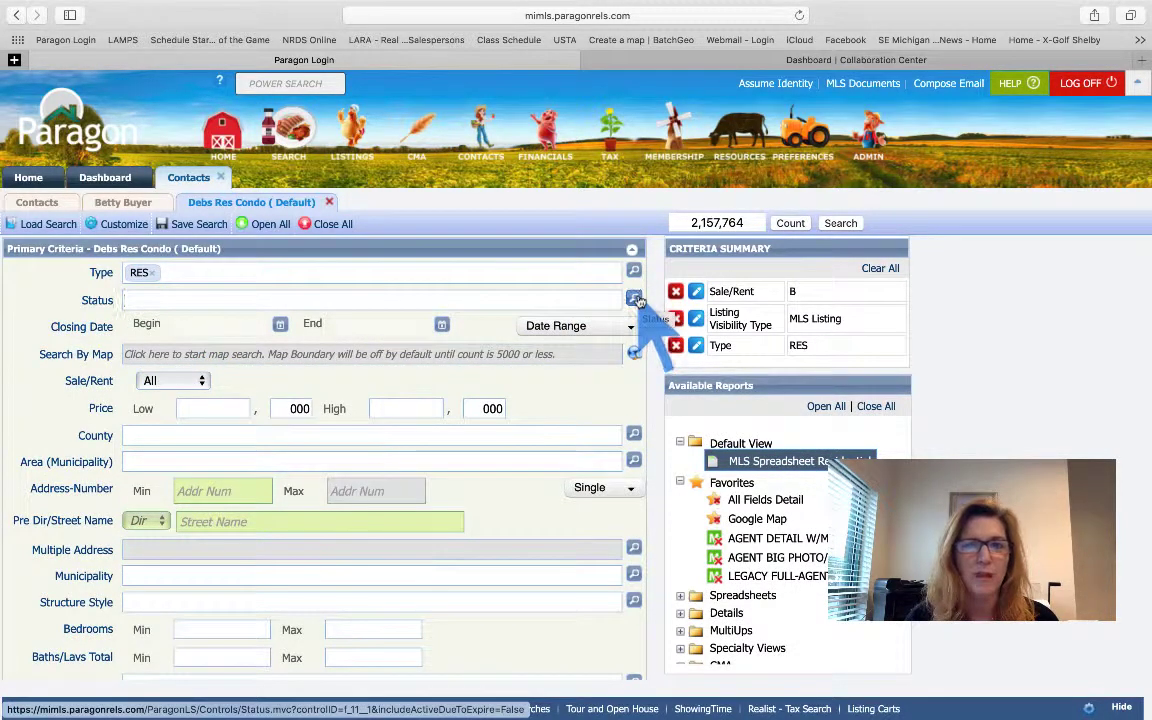
pyautogui.click(241, 302)
pyautogui.write('a')
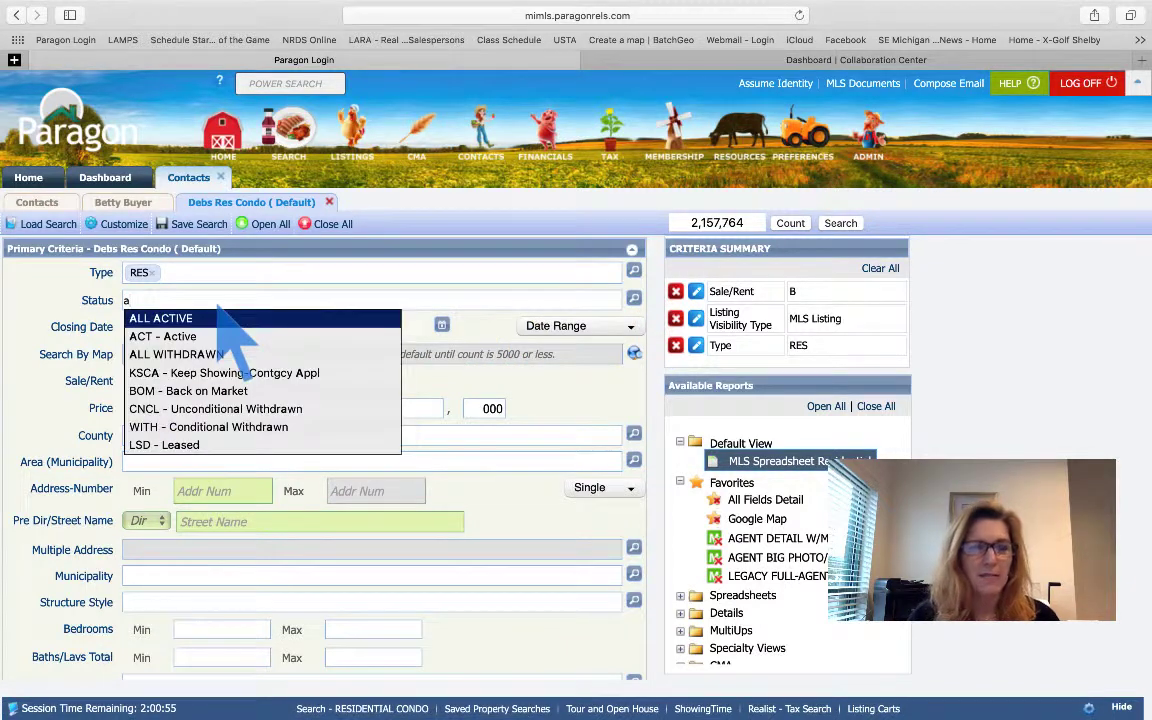
pyautogui.click(219, 314)
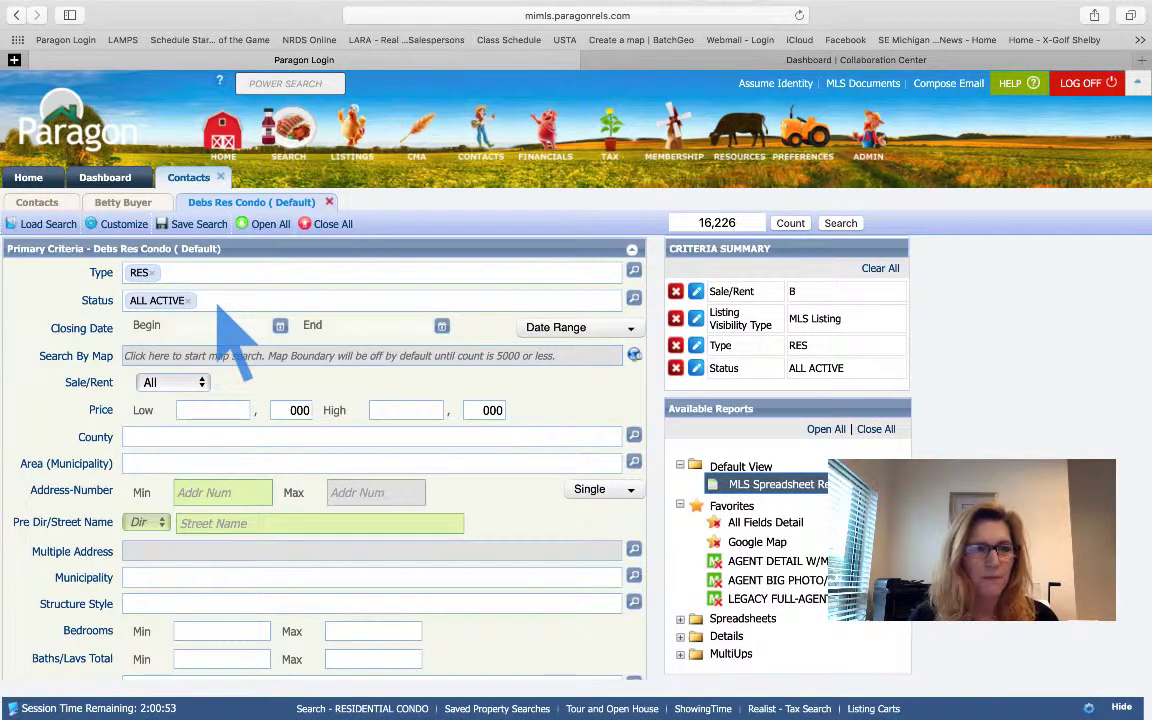
# Limit the search price range to a low of 200,000 and a high of 300,000.
pyautogui.click(228, 410)
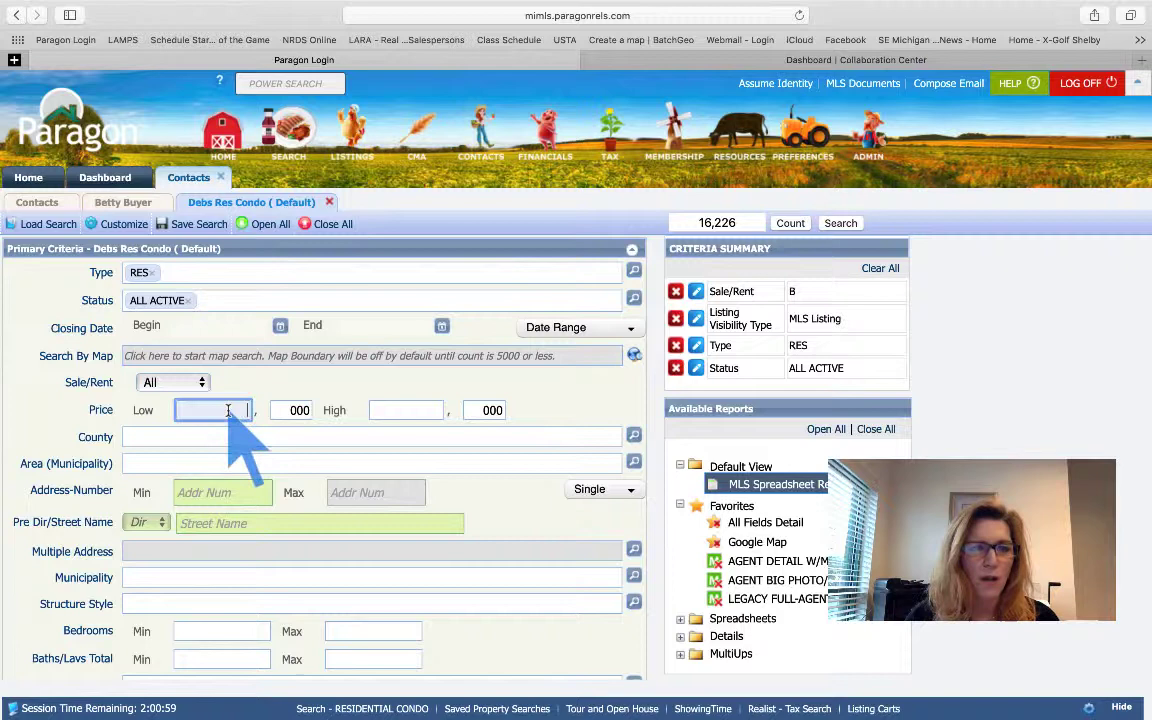
pyautogui.write('200')
pyautogui.press('Tab')
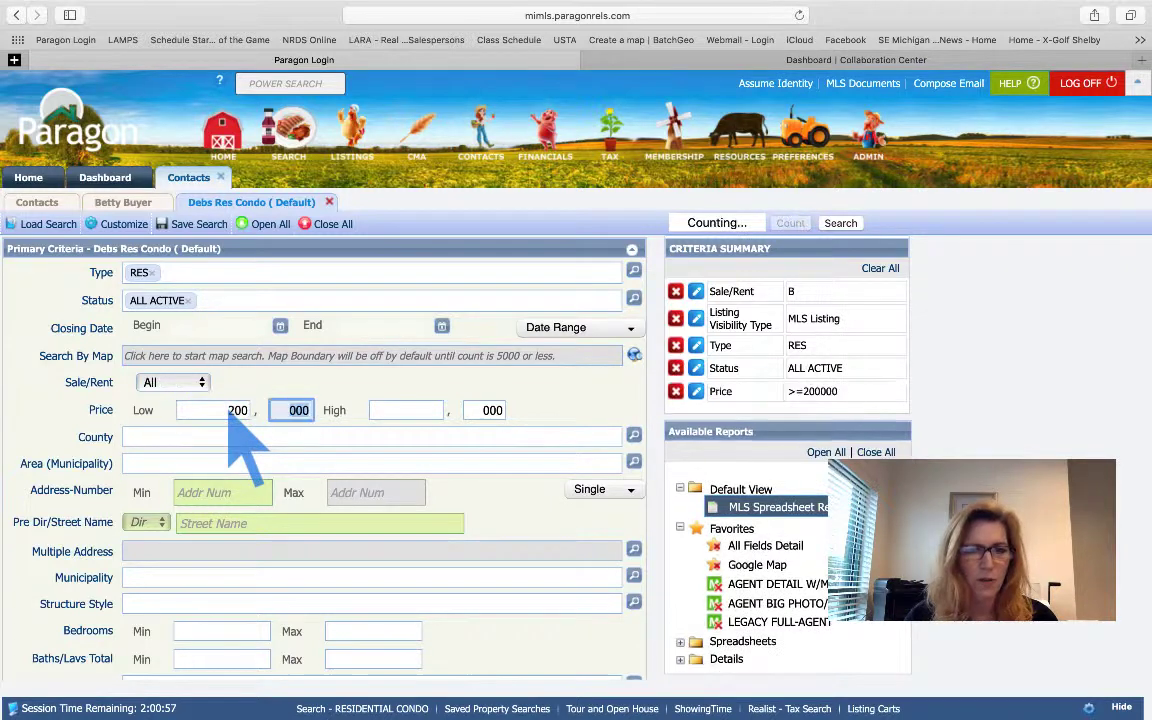
pyautogui.click(405, 409)
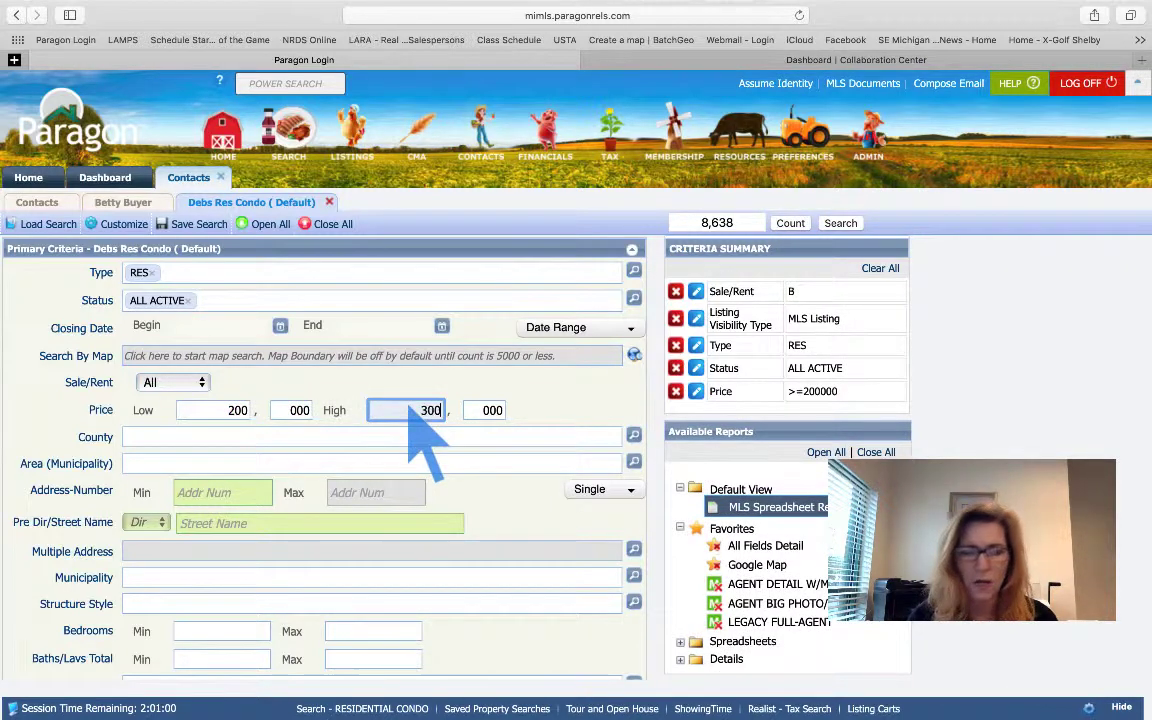
pyautogui.press('Tab')
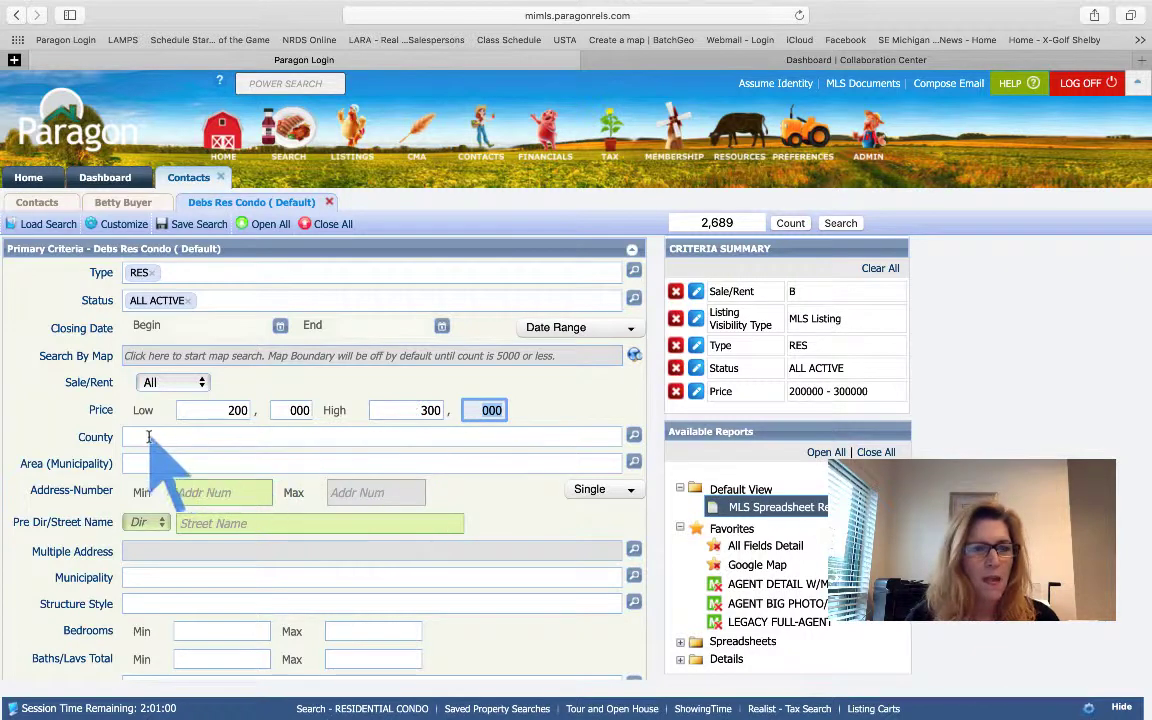
# Add the areas St Clair (74025), St. Clair Twp (74047), China Twp (74010) and East China Twp (74016) to the search.
pyautogui.click(146, 463)
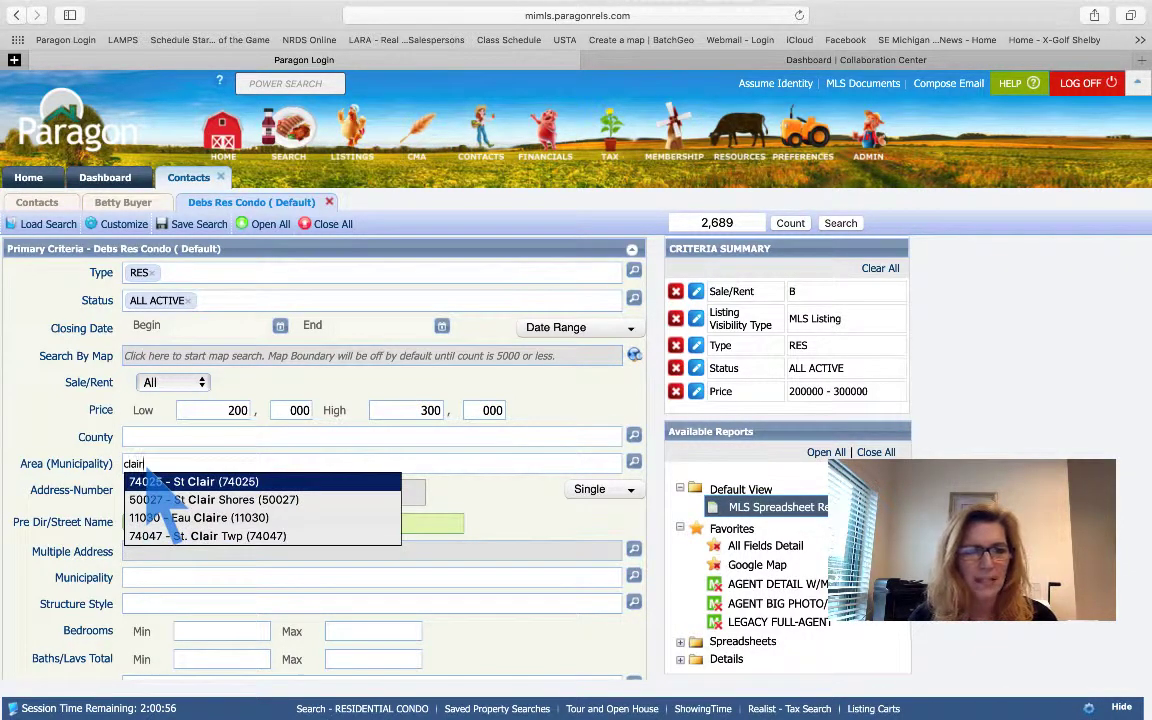
pyautogui.click(150, 481)
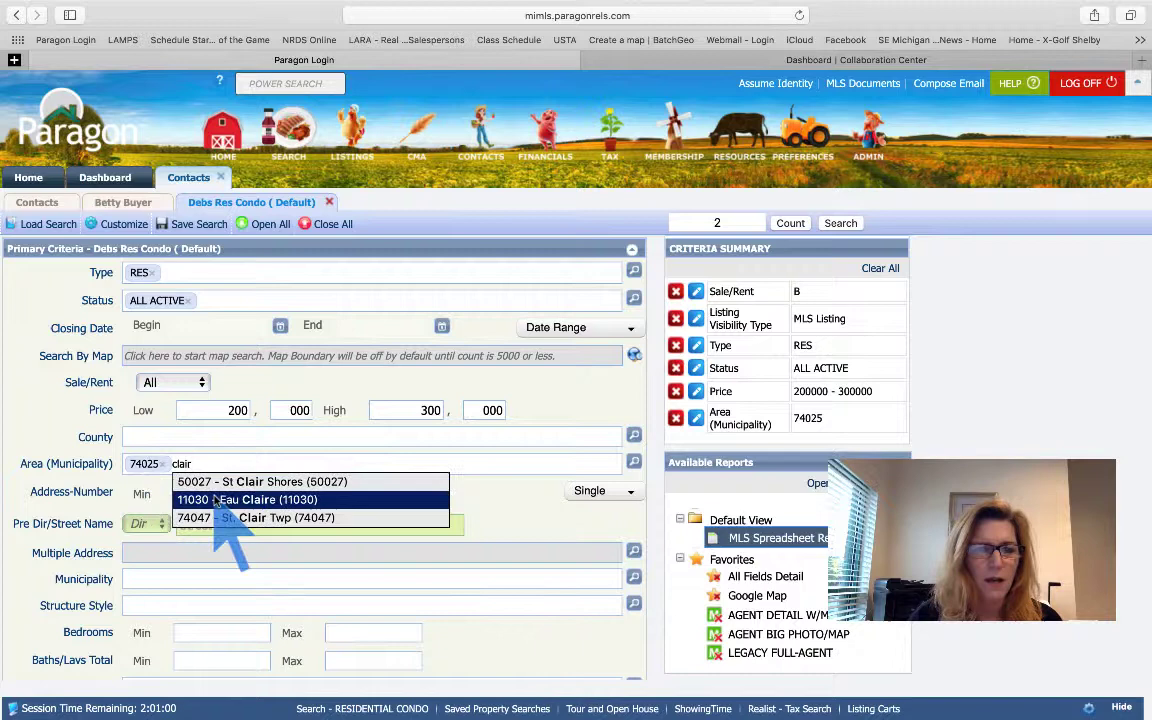
pyautogui.click(255, 517)
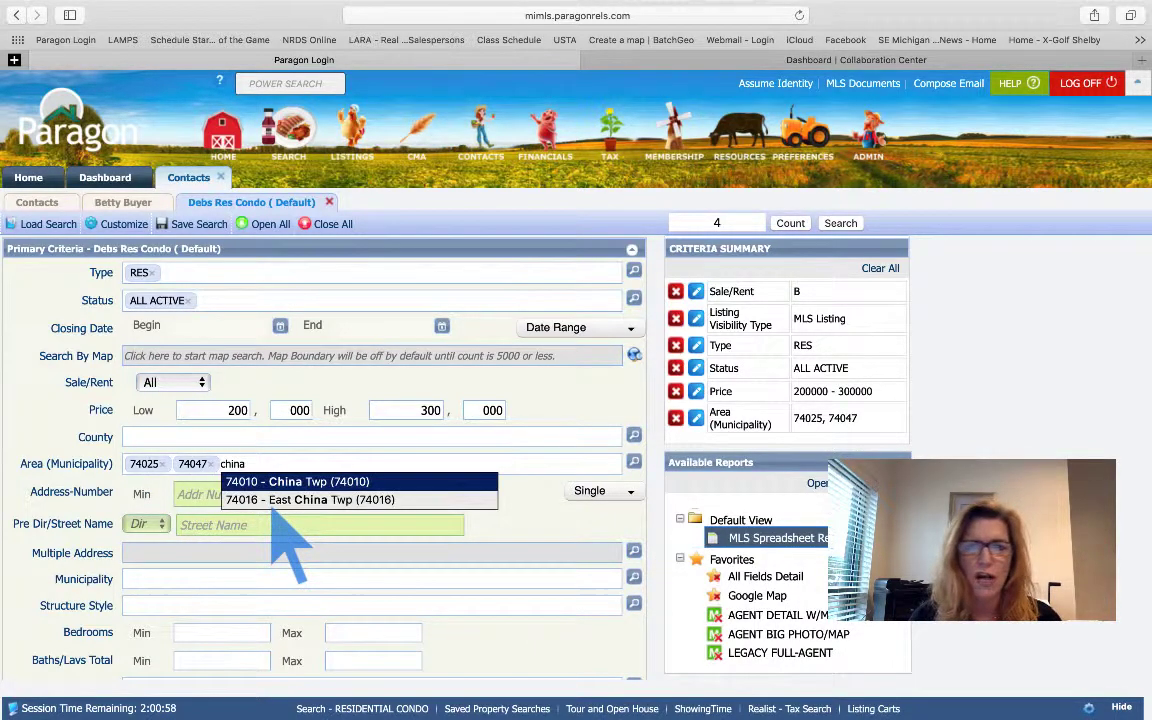
pyautogui.press('Return')
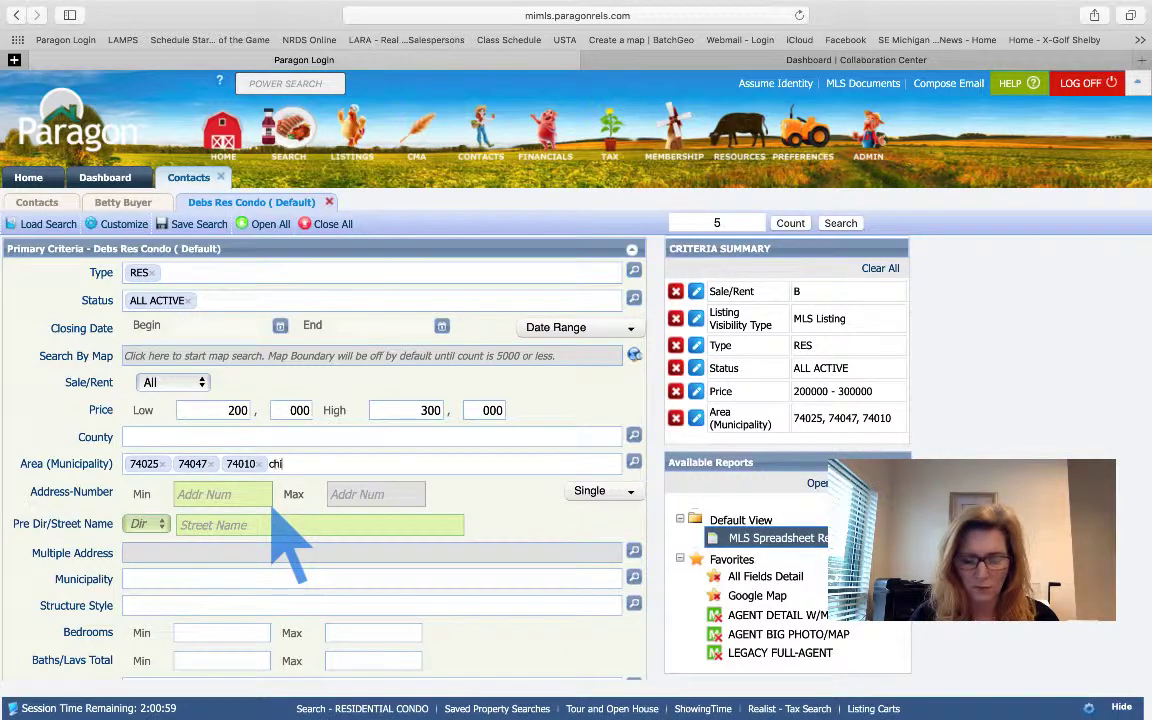
pyautogui.press('Return')
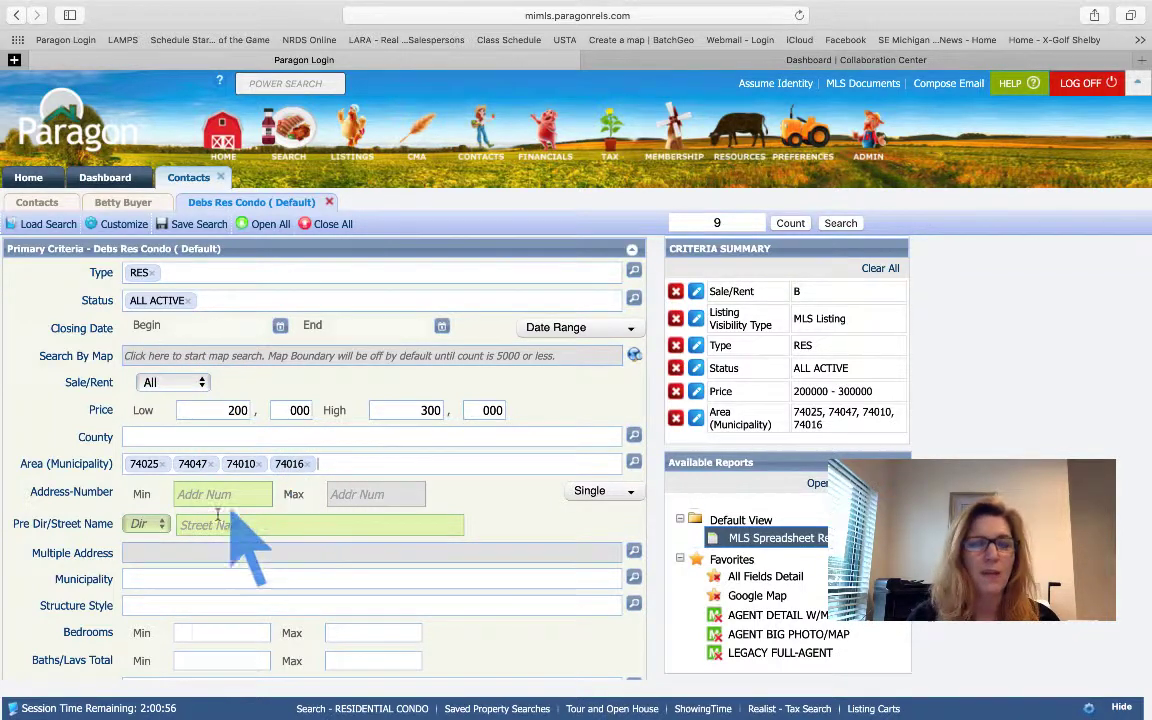
# Require a minimum of 3 bedrooms and a minimum Baths/Lavs Total of 2.
pyautogui.scroll(-1, 215, 518)
pyautogui.scroll(-1, 215, 518)
pyautogui.scroll(-3, 226, 514)
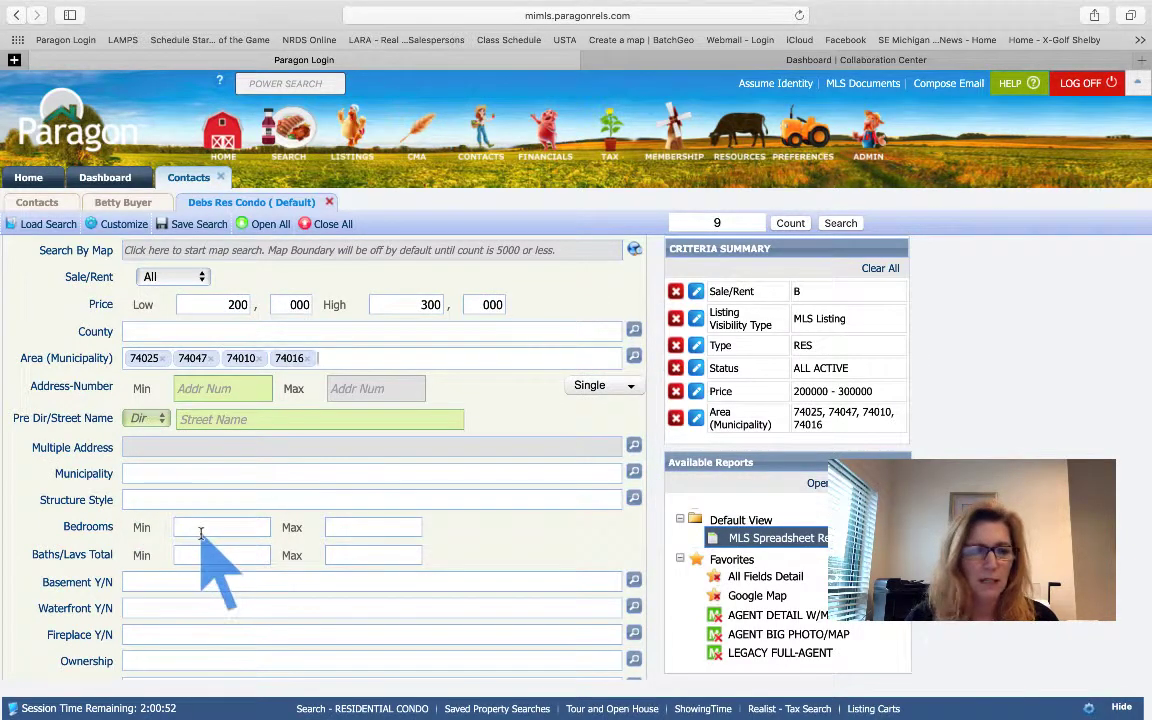
pyautogui.click(204, 528)
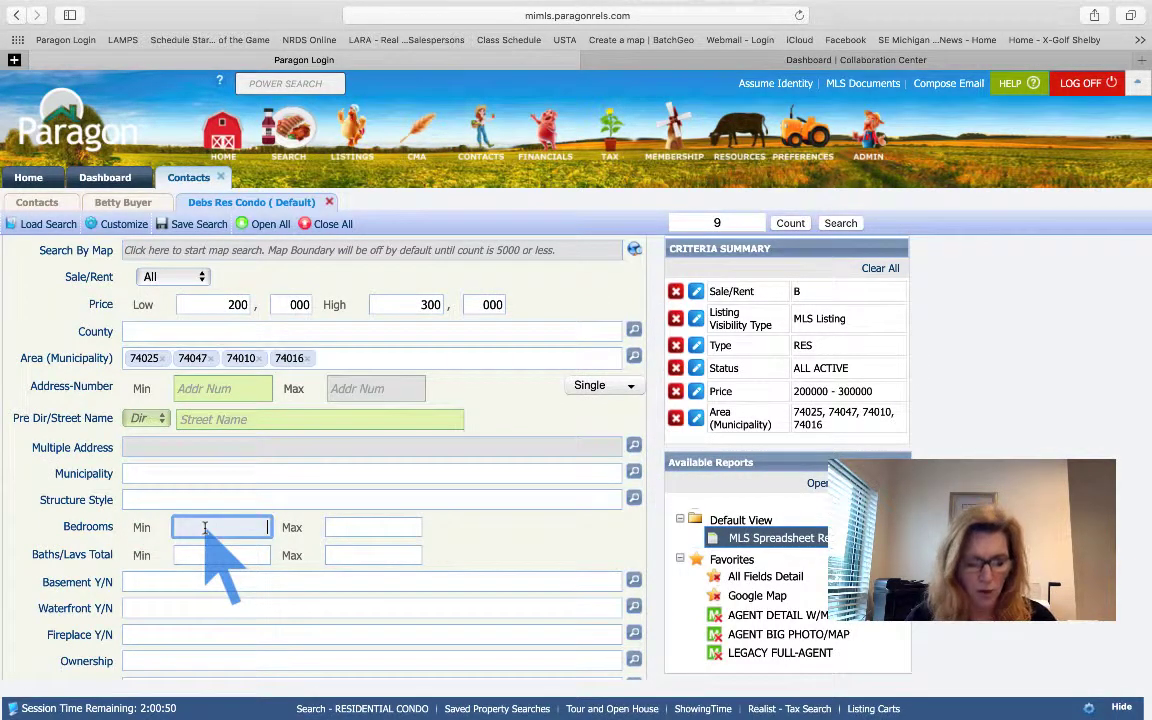
pyautogui.click(213, 555)
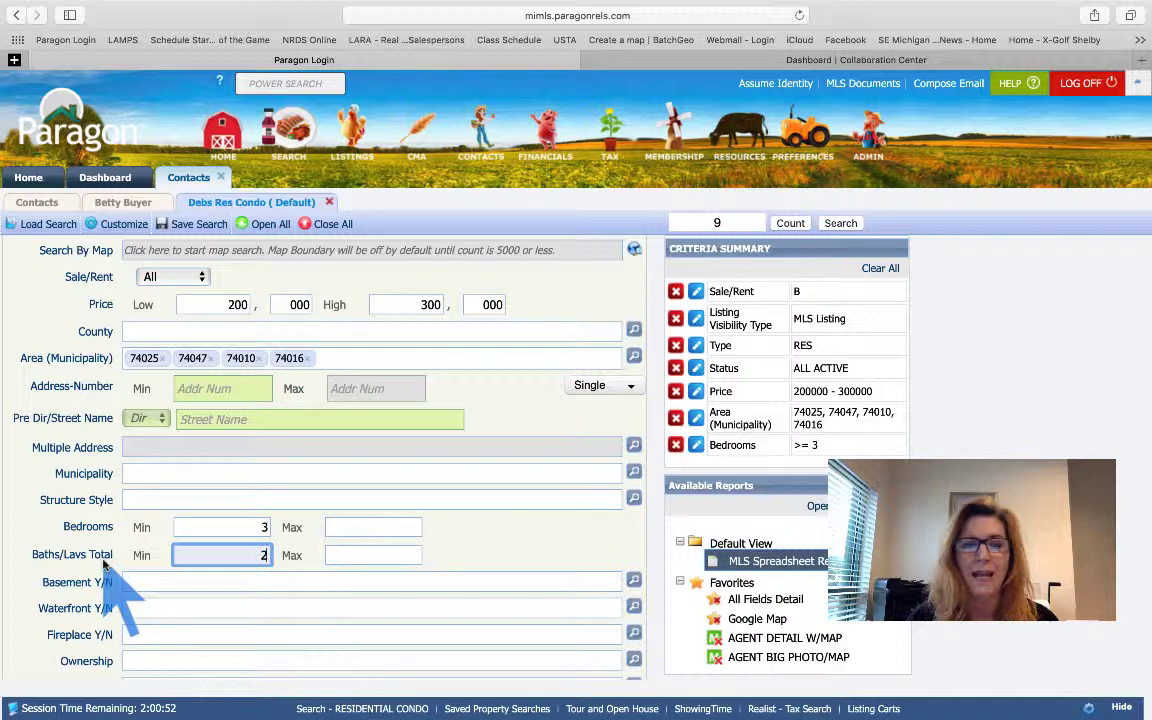
pyautogui.press('Tab')
# Set both the Basement Y/N and Fireplace Y/N criteria to Y.
pyautogui.scroll(-3, 170, 548)
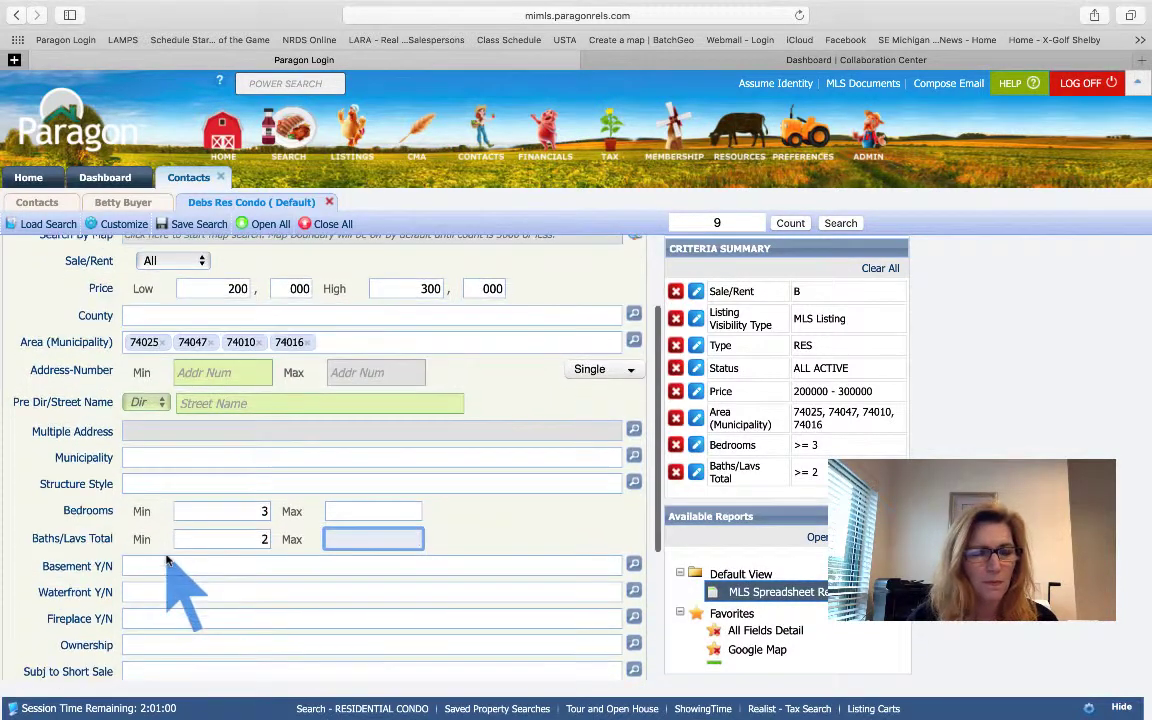
pyautogui.click(180, 510)
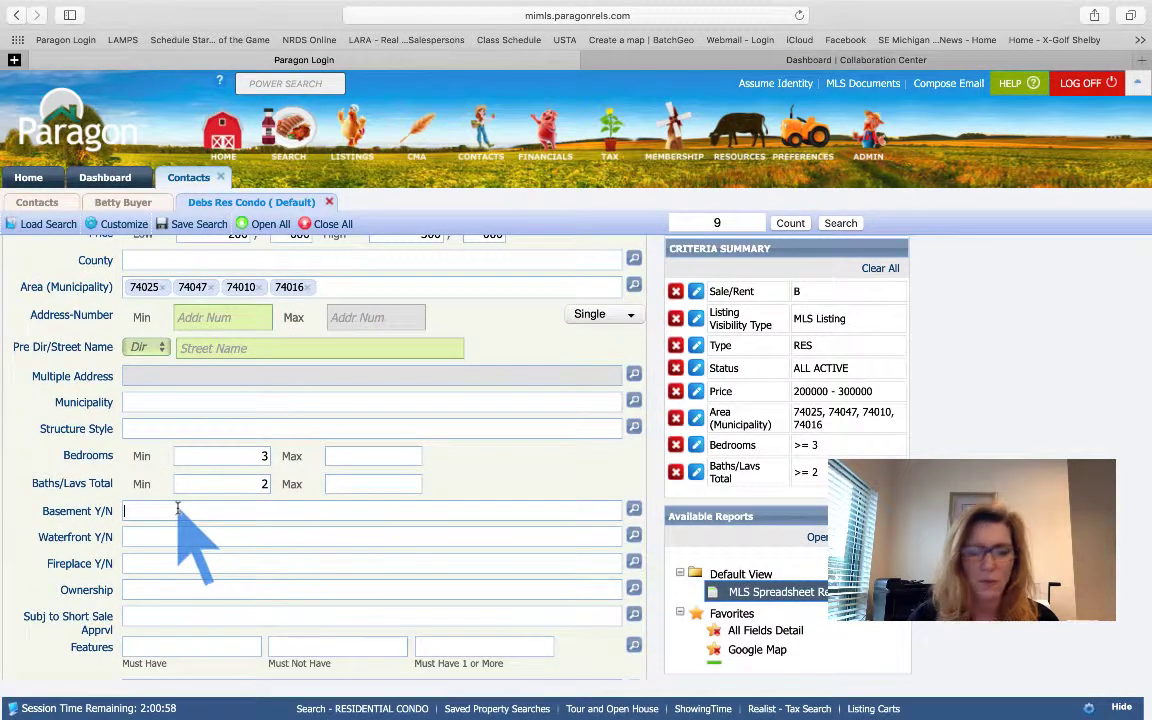
pyautogui.write('y')
pyautogui.press('Return')
pyautogui.press('Tab')
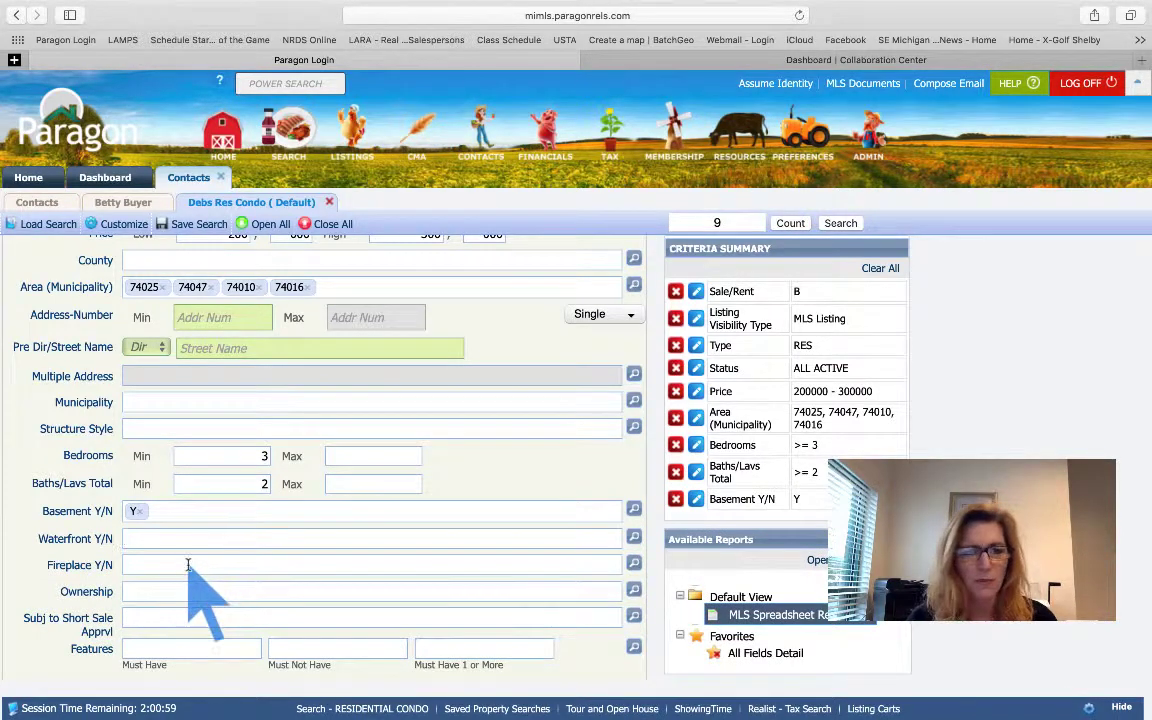
pyautogui.write('y')
pyautogui.press('Return')
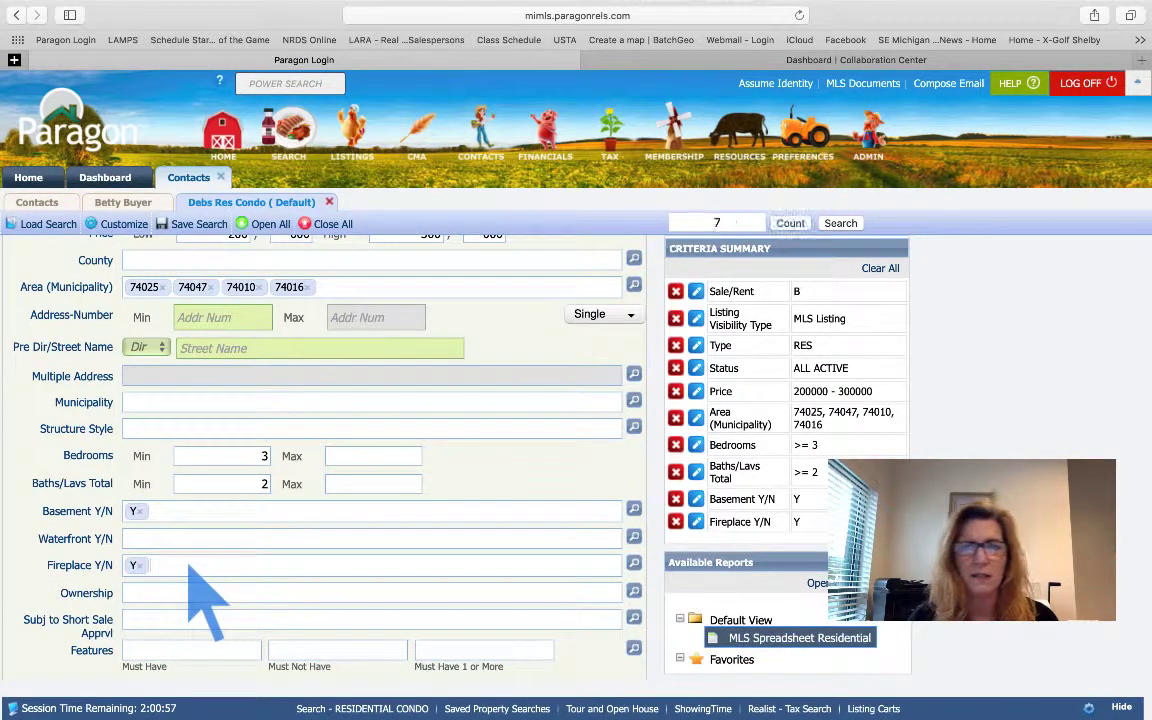
# Set the minimum Garage # of Car to 2 and the minimum Above Grade SqFt to 1300.
pyautogui.scroll(-5, 195, 565)
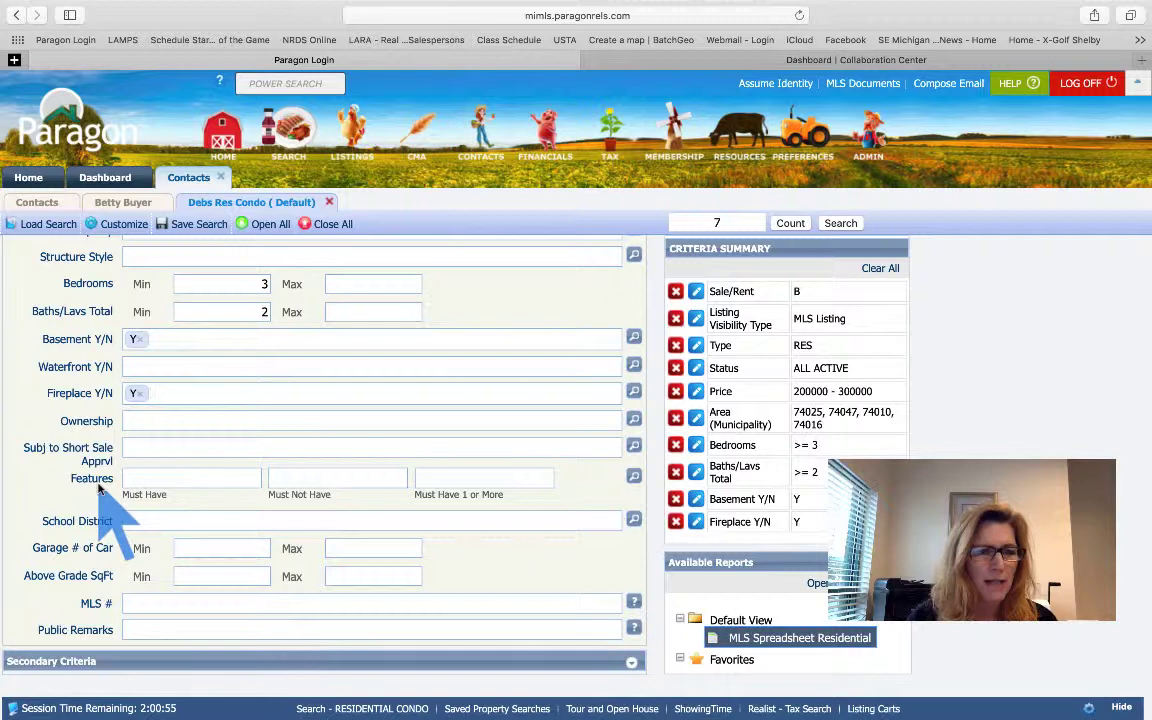
pyautogui.click(203, 546)
pyautogui.write('2')
pyautogui.press('Tab')
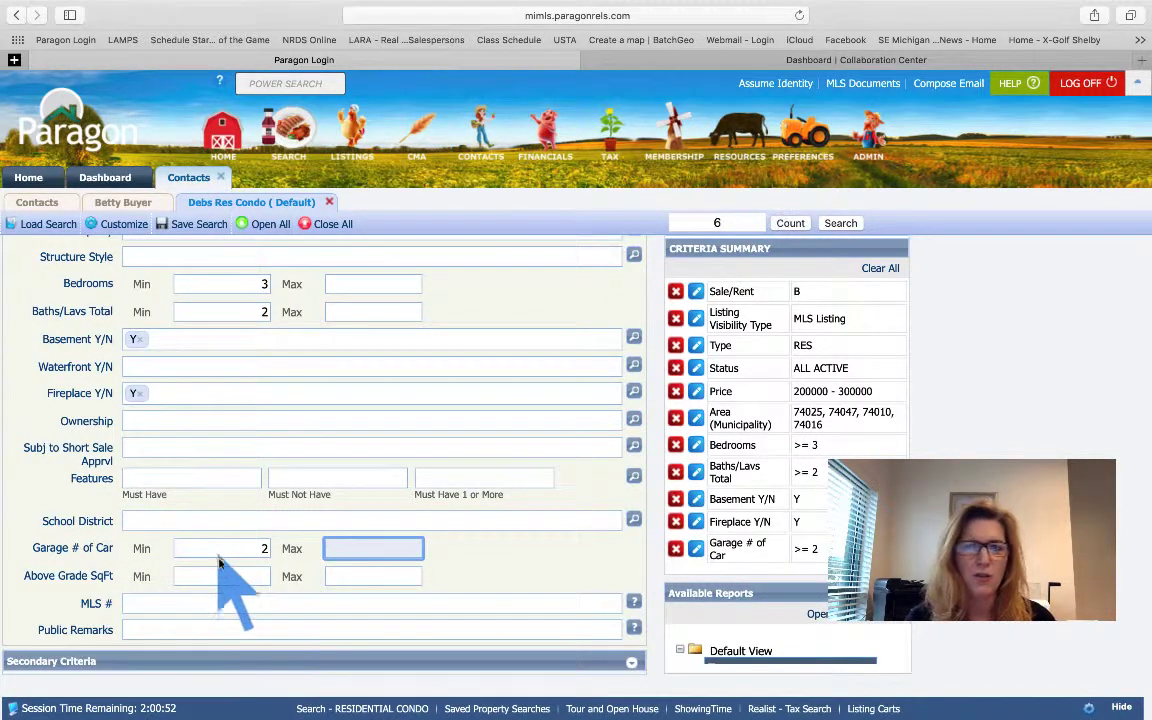
pyautogui.click(224, 576)
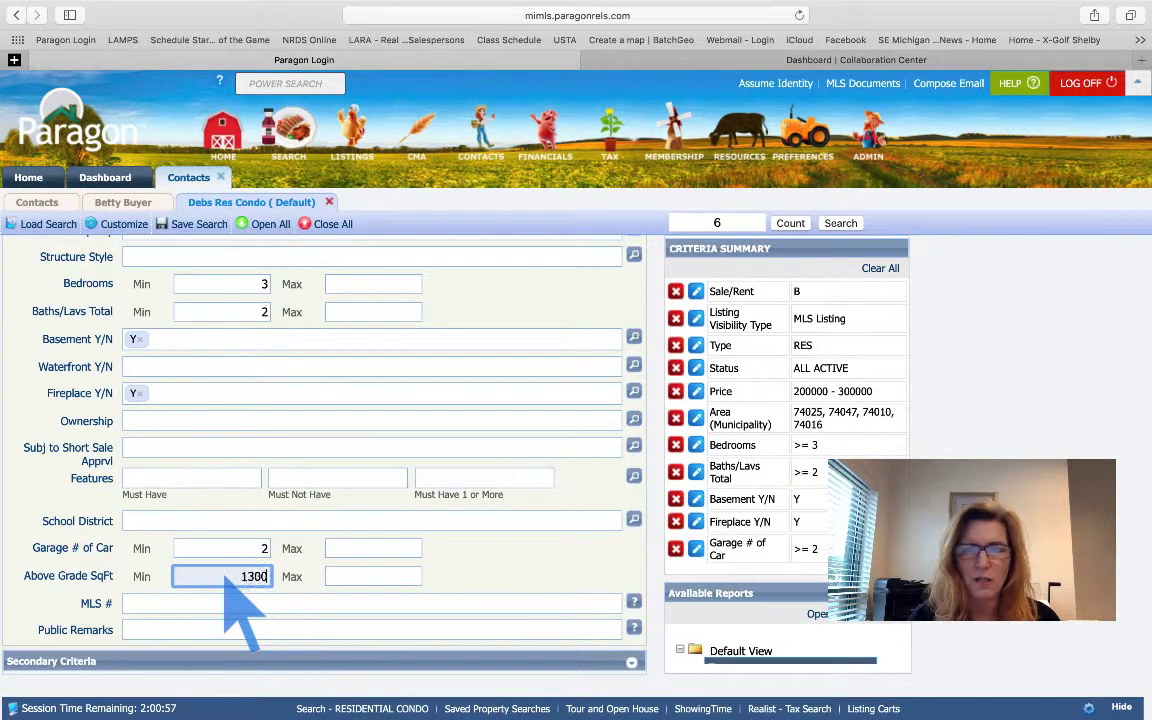
pyautogui.press('Tab')
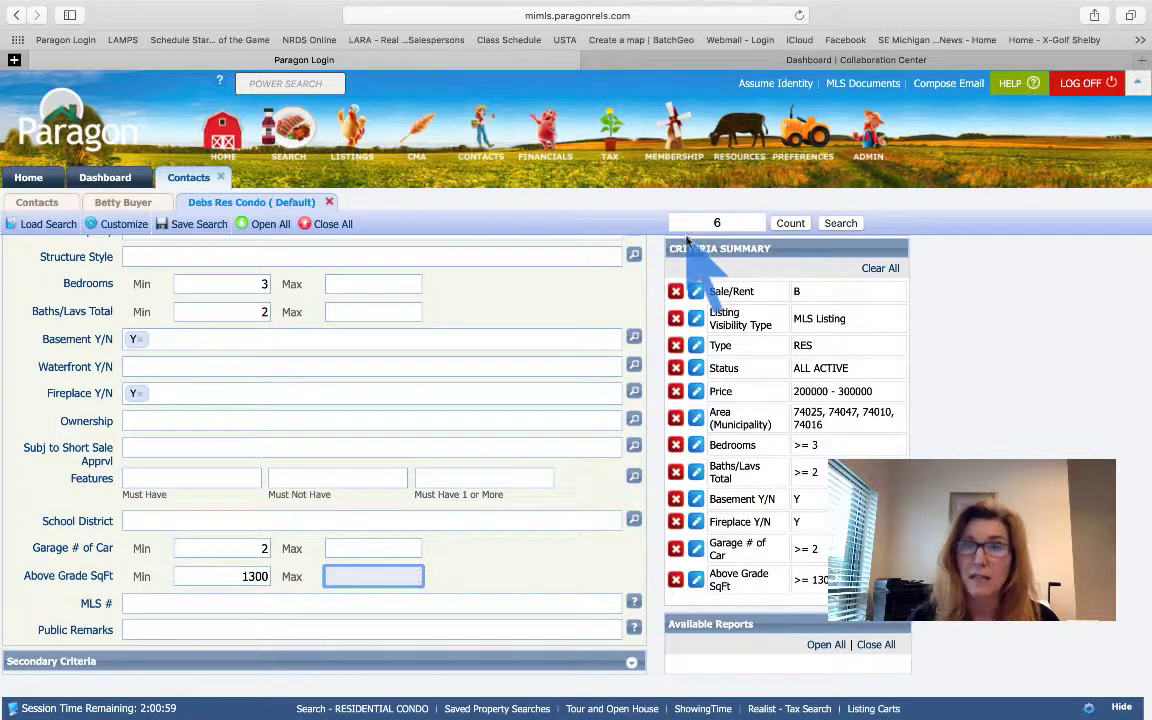
pyautogui.scroll(1, 540, 370)
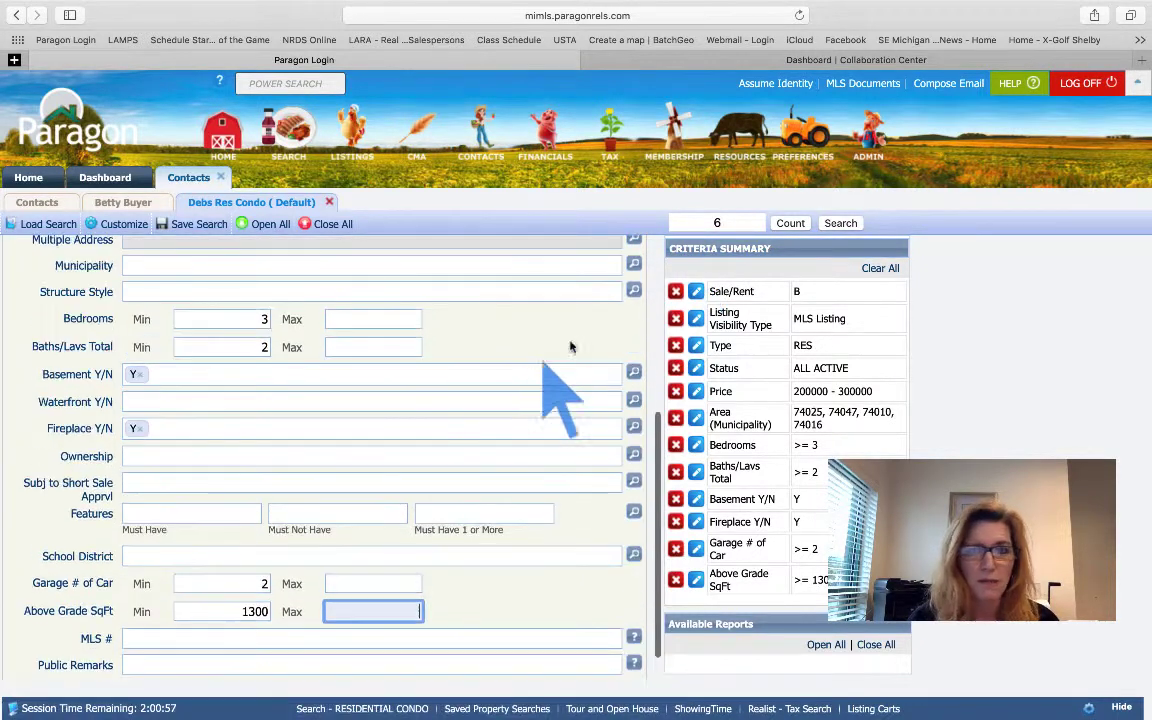
# Run the search and save it for the client, adding the date 04 12 19 to the suggested search name.
pyautogui.click(841, 223)
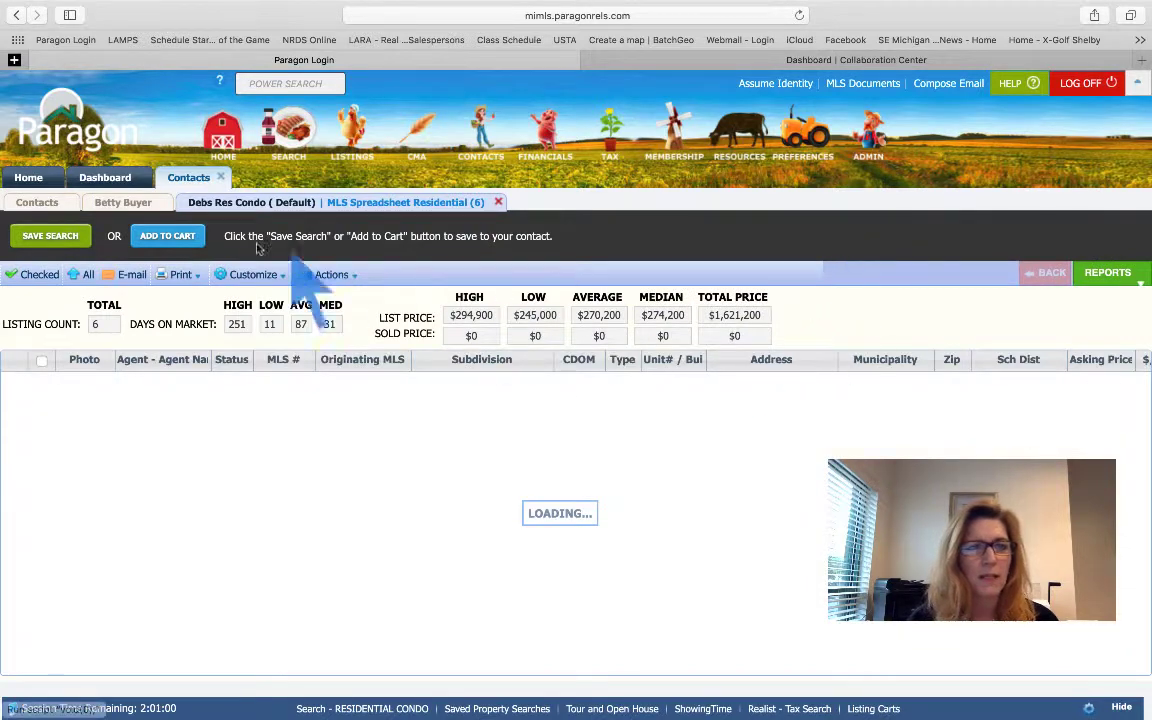
pyautogui.click(48, 238)
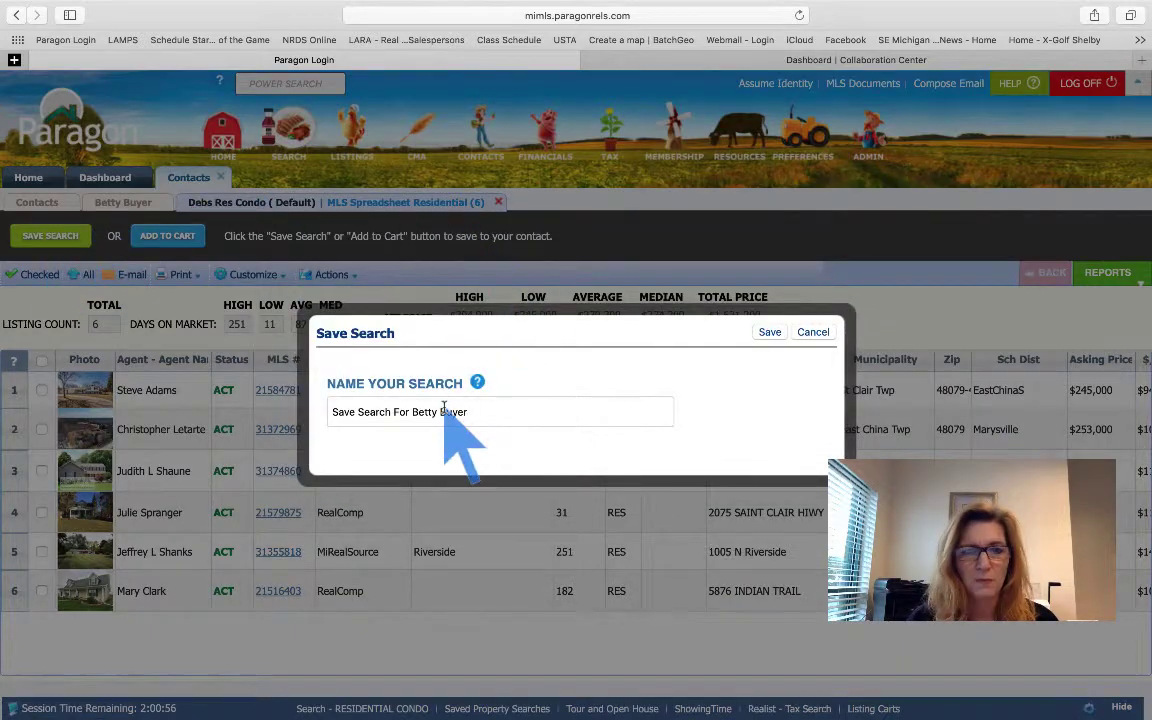
pyautogui.click(483, 411)
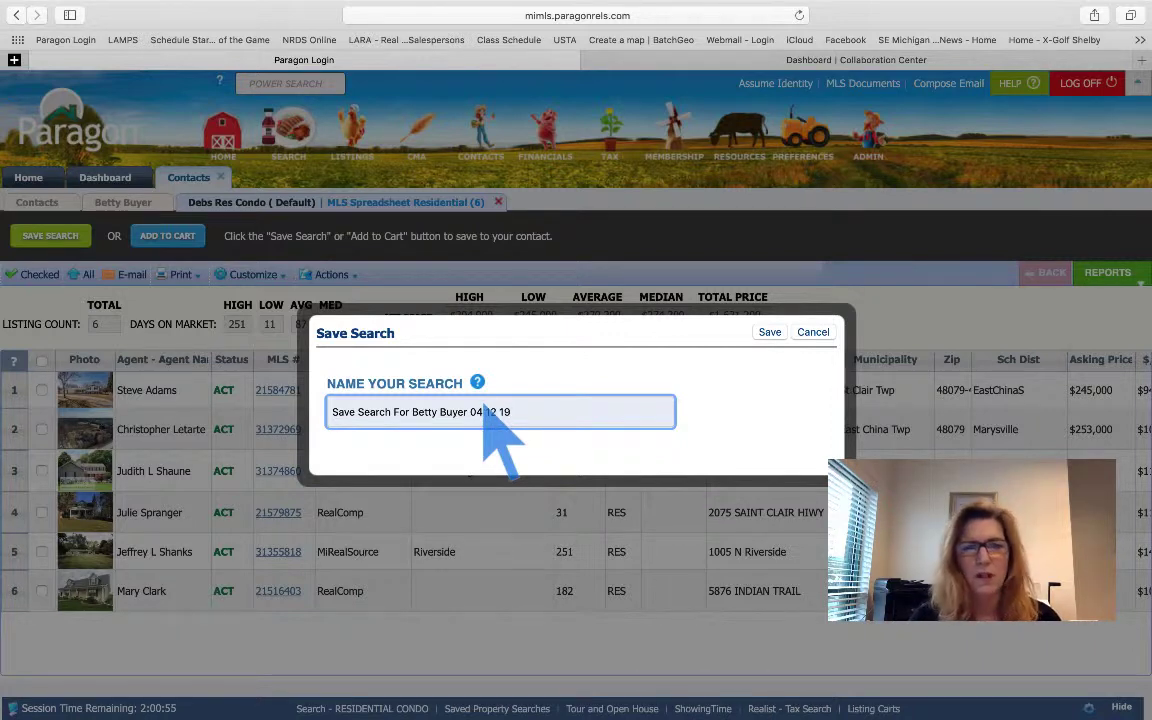
pyautogui.click(772, 333)
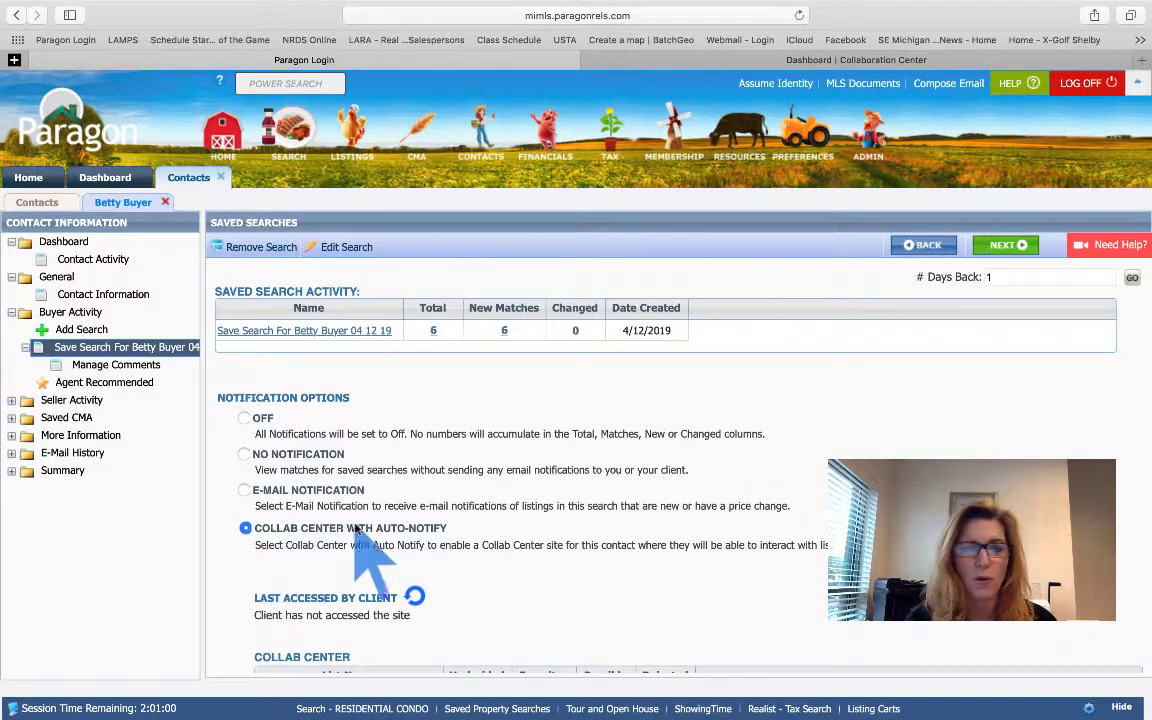
# In the saved search's notification settings, schedule recurring agent notifications daily, every 1 day at 7:00 AM.
pyautogui.scroll(-1, 364, 527)
pyautogui.scroll(-4, 364, 528)
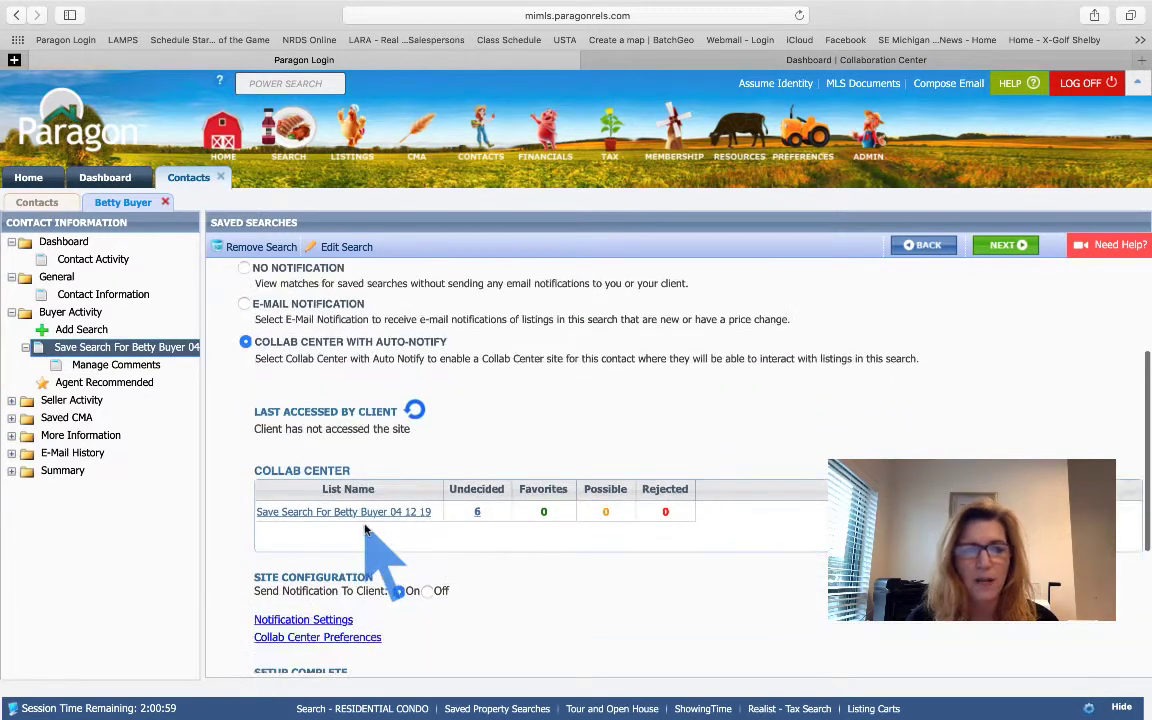
pyautogui.scroll(-2, 367, 530)
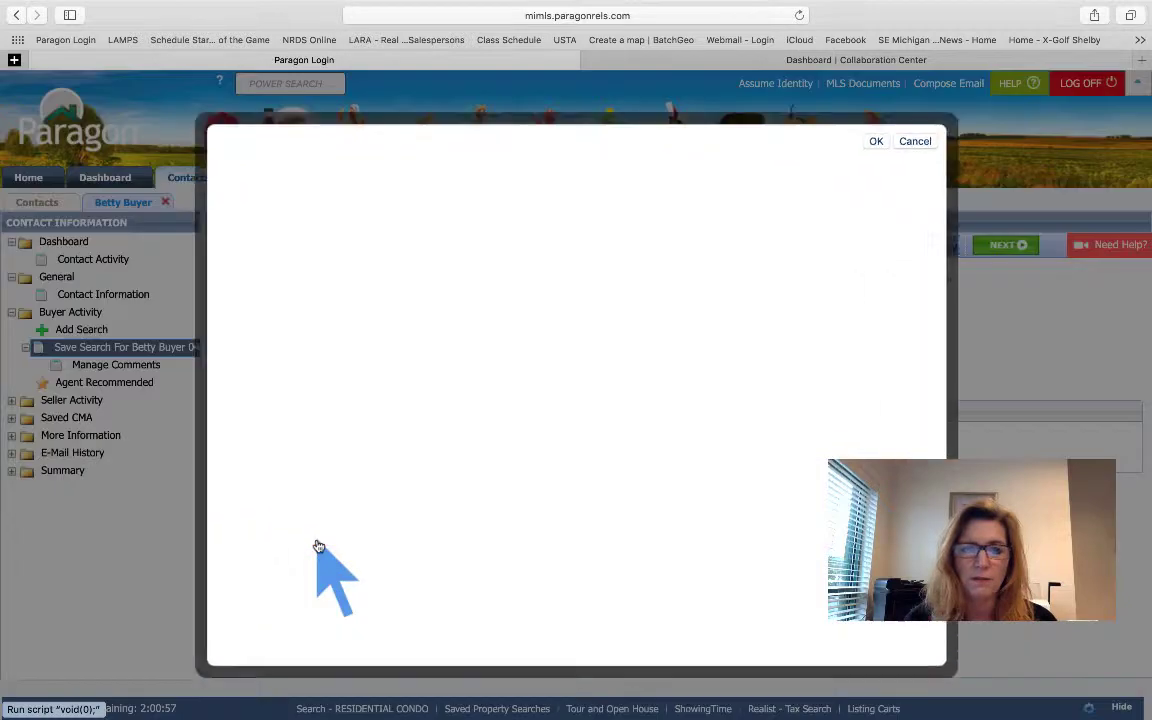
pyautogui.click(318, 541)
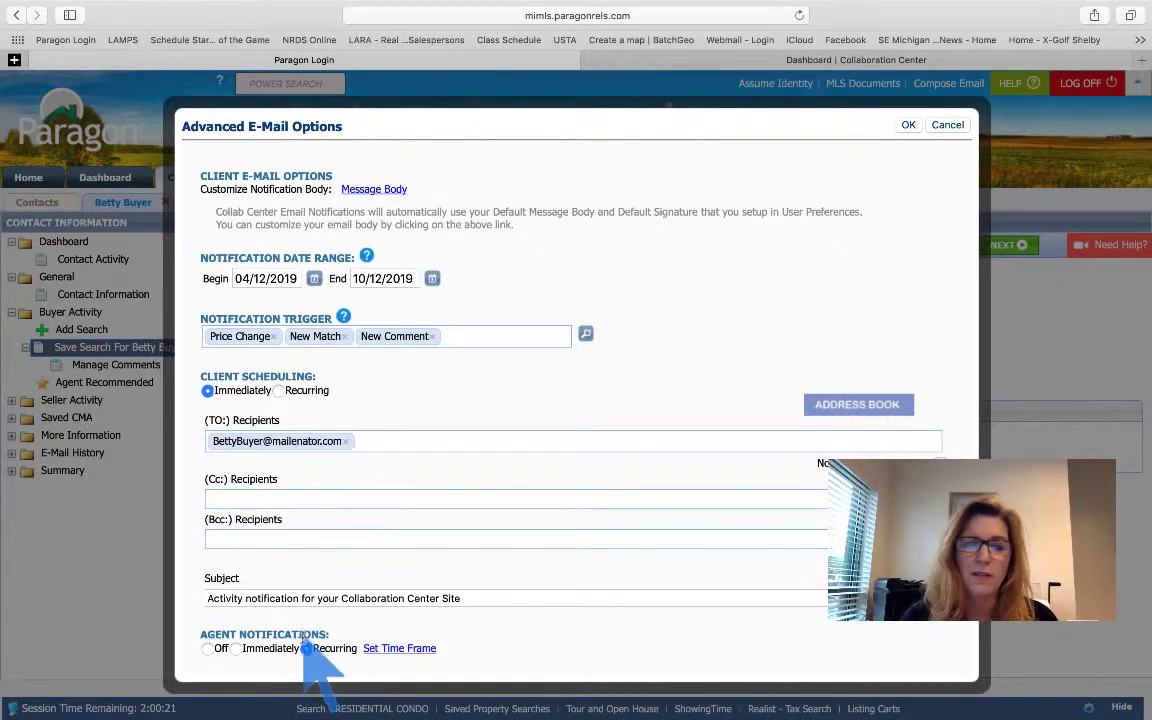
pyautogui.click(398, 650)
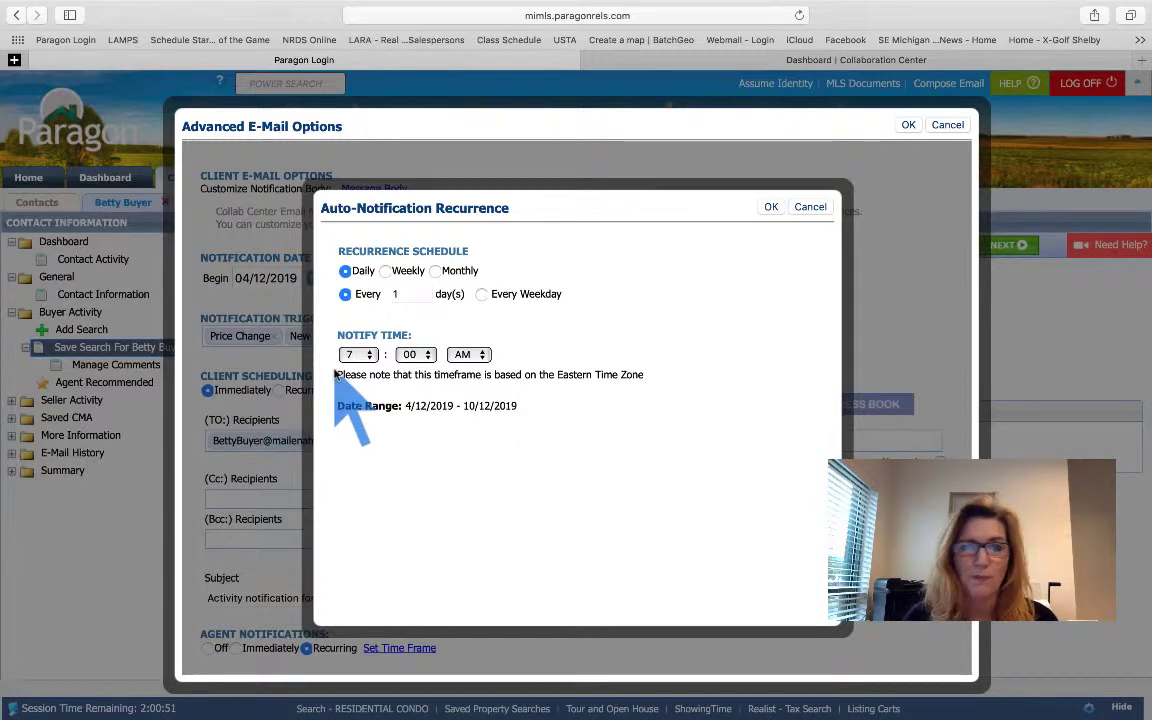
pyautogui.click(770, 208)
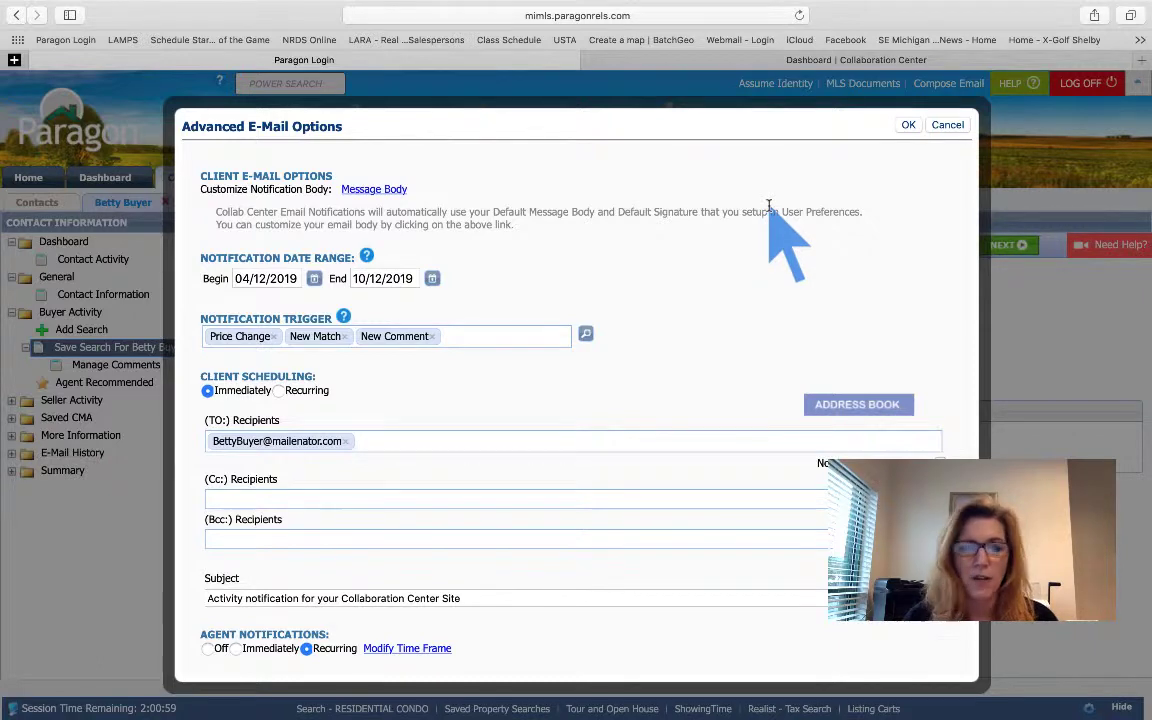
pyautogui.click(908, 126)
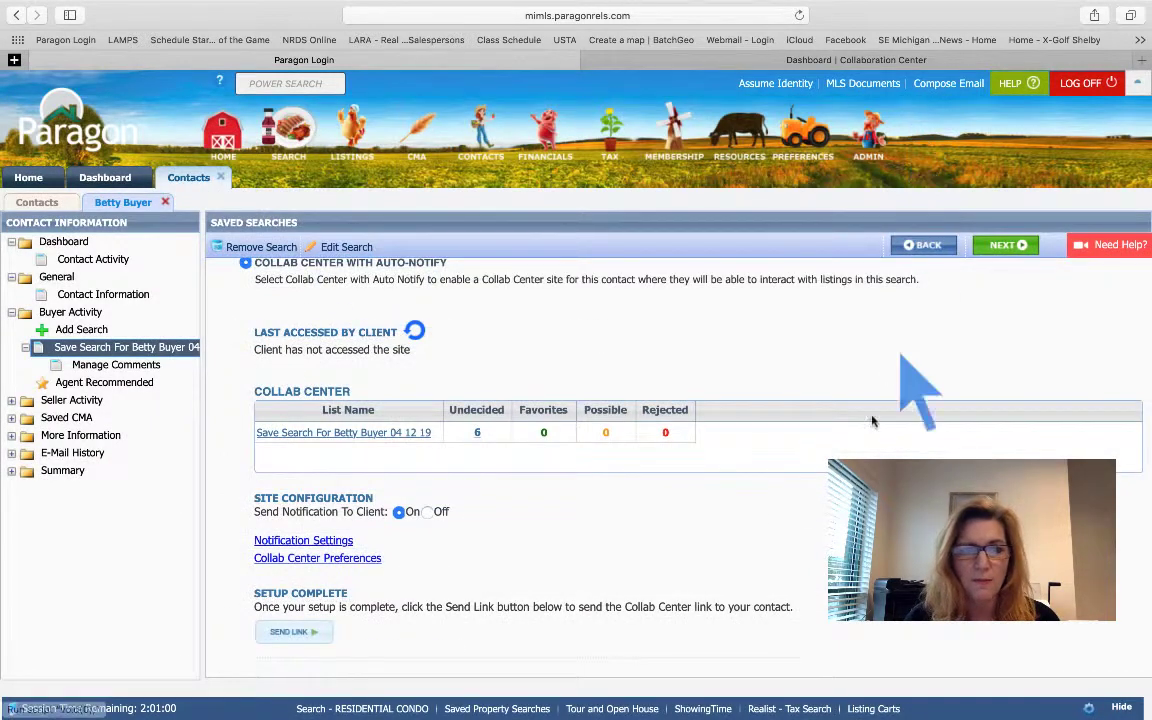
# Open the Collab Center link email for the client and review its preview from the welcome header down to the agent contact section.
pyautogui.scroll(-2, 400, 558)
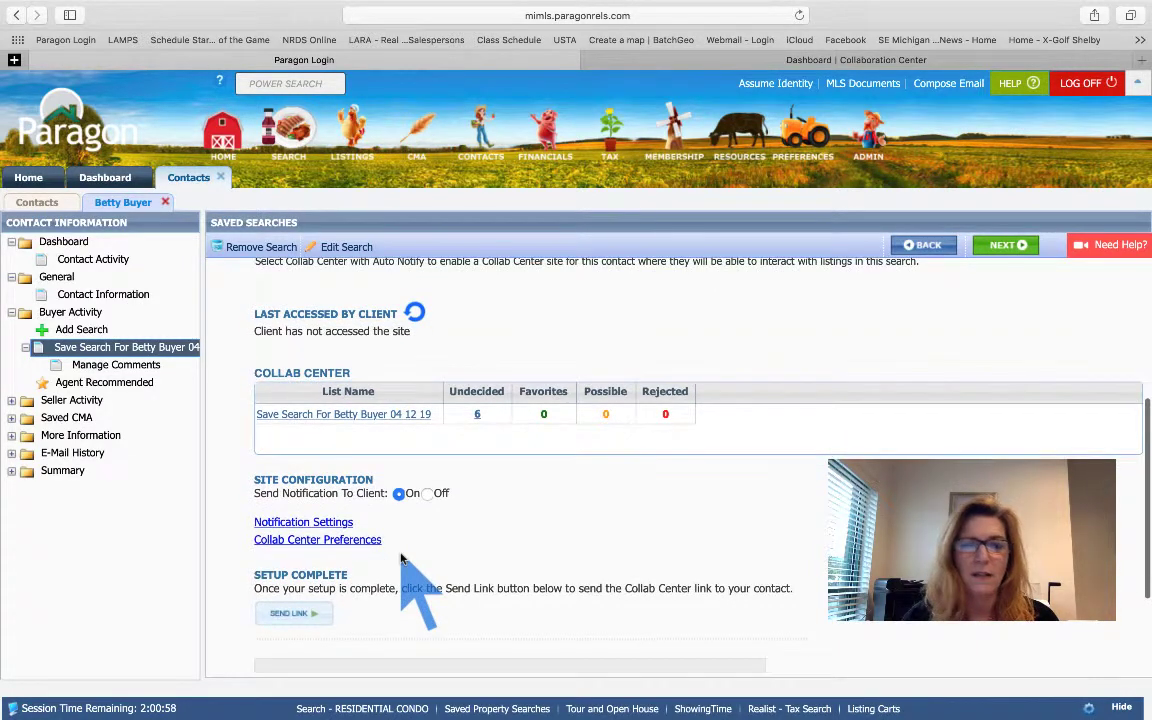
pyautogui.scroll(-1, 400, 558)
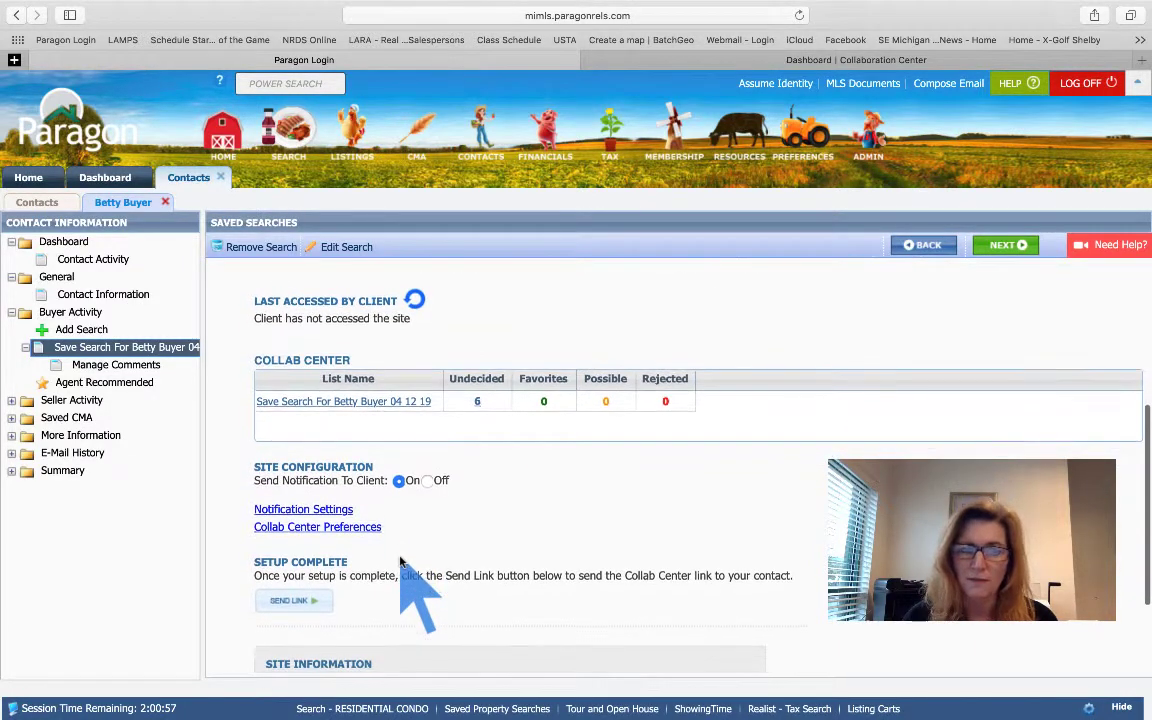
pyautogui.click(290, 601)
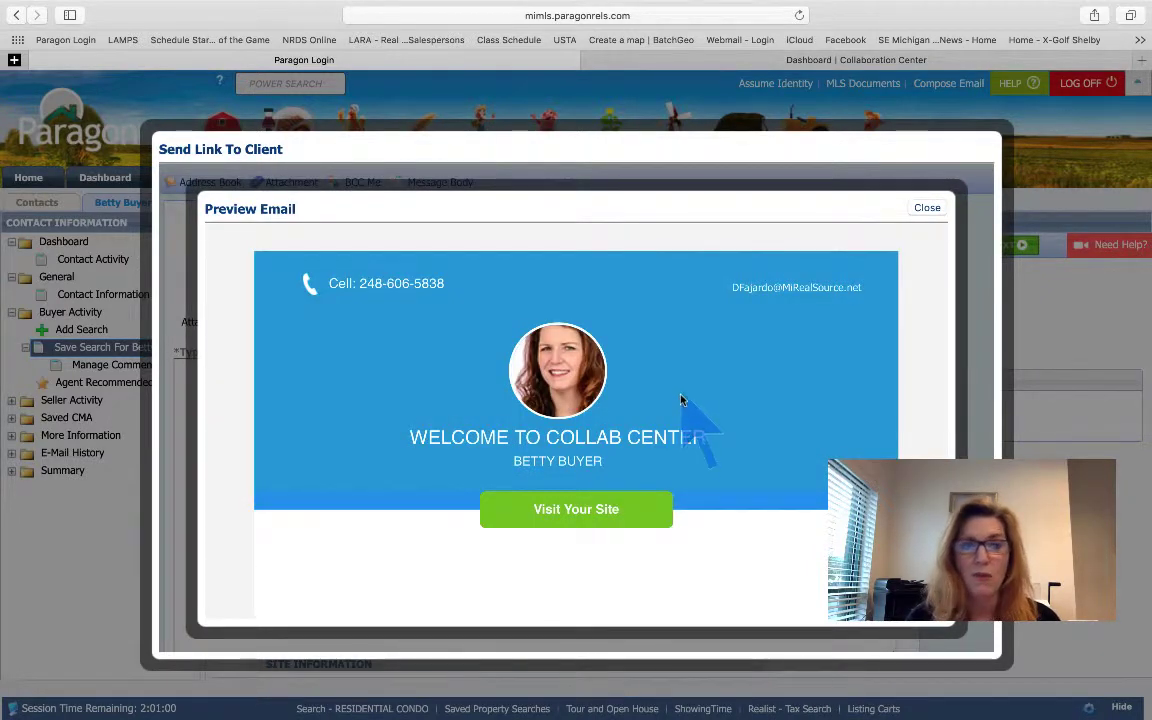
pyautogui.scroll(-1, 681, 403)
pyautogui.scroll(-1, 752, 428)
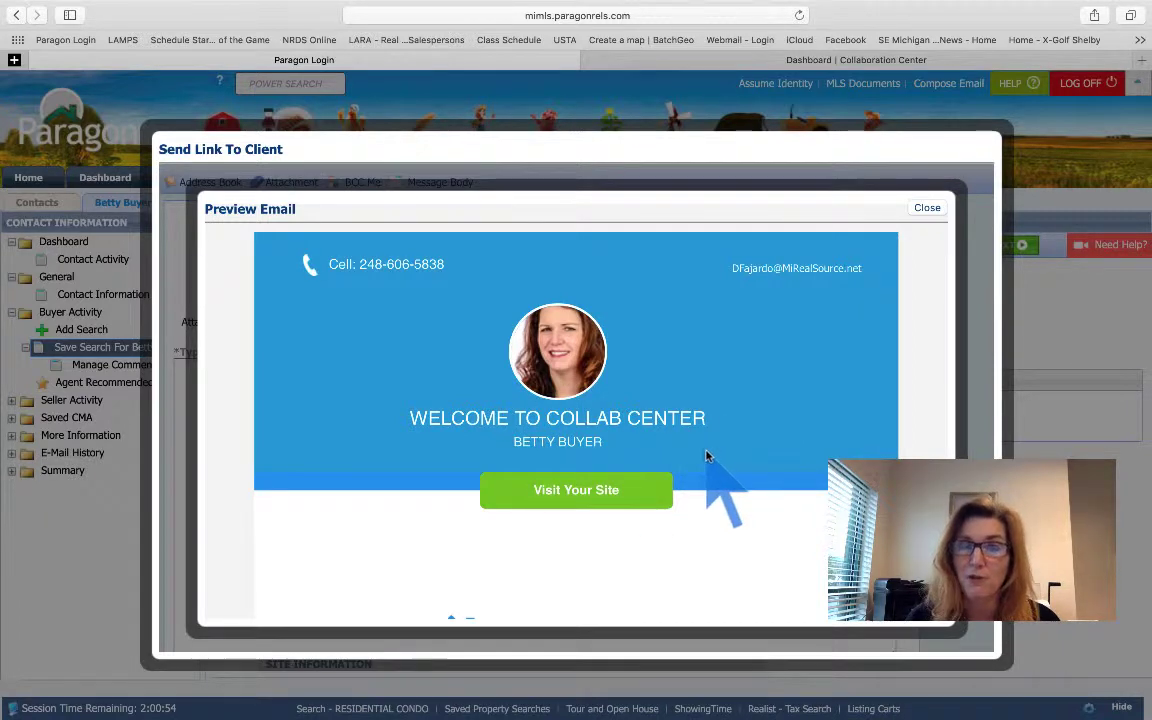
pyautogui.scroll(-5, 711, 459)
pyautogui.scroll(-5, 711, 459)
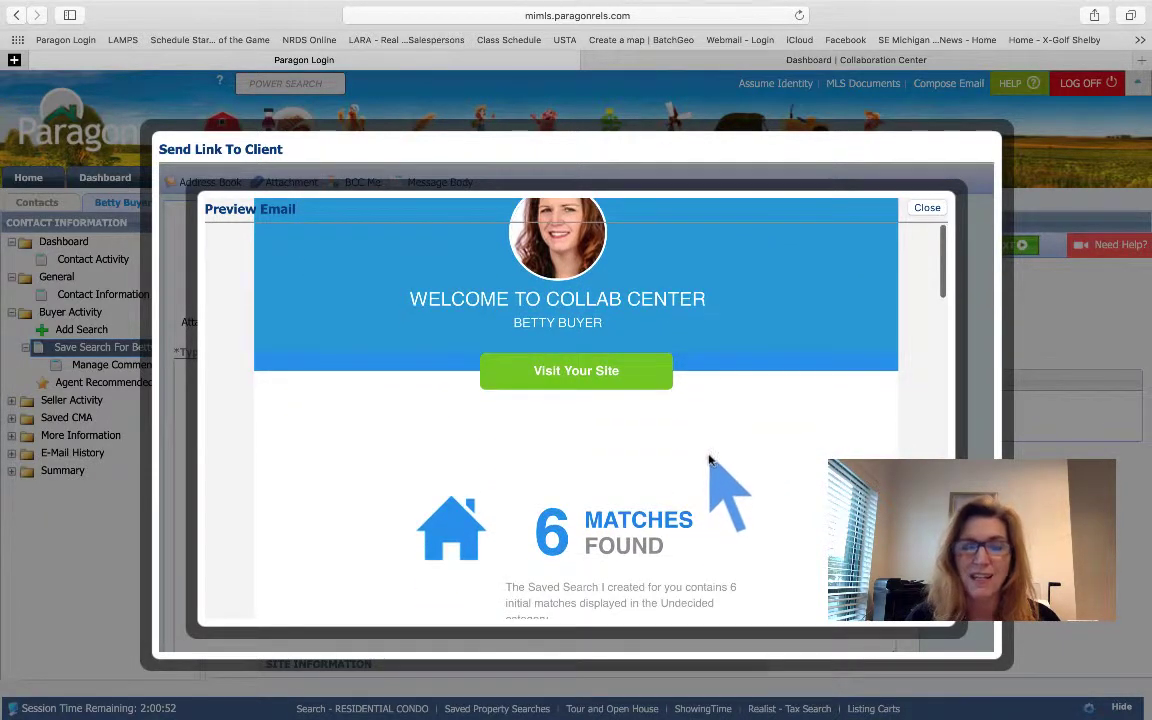
pyautogui.scroll(-5, 707, 463)
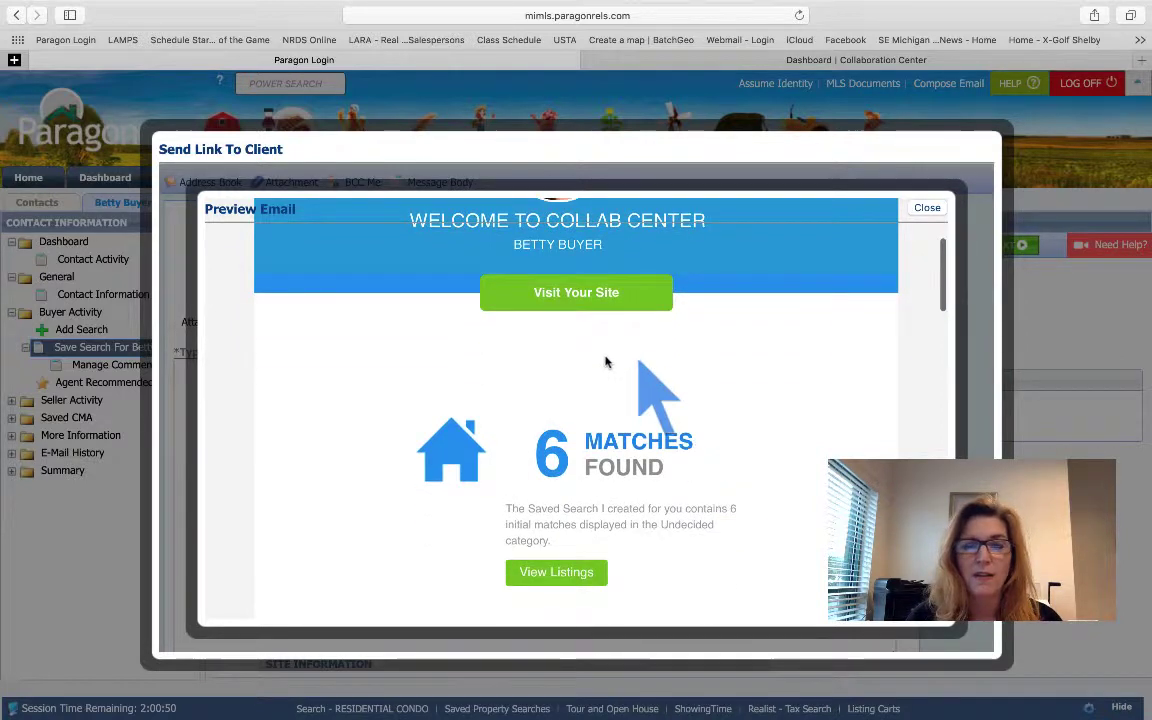
pyautogui.scroll(-15, 575, 515)
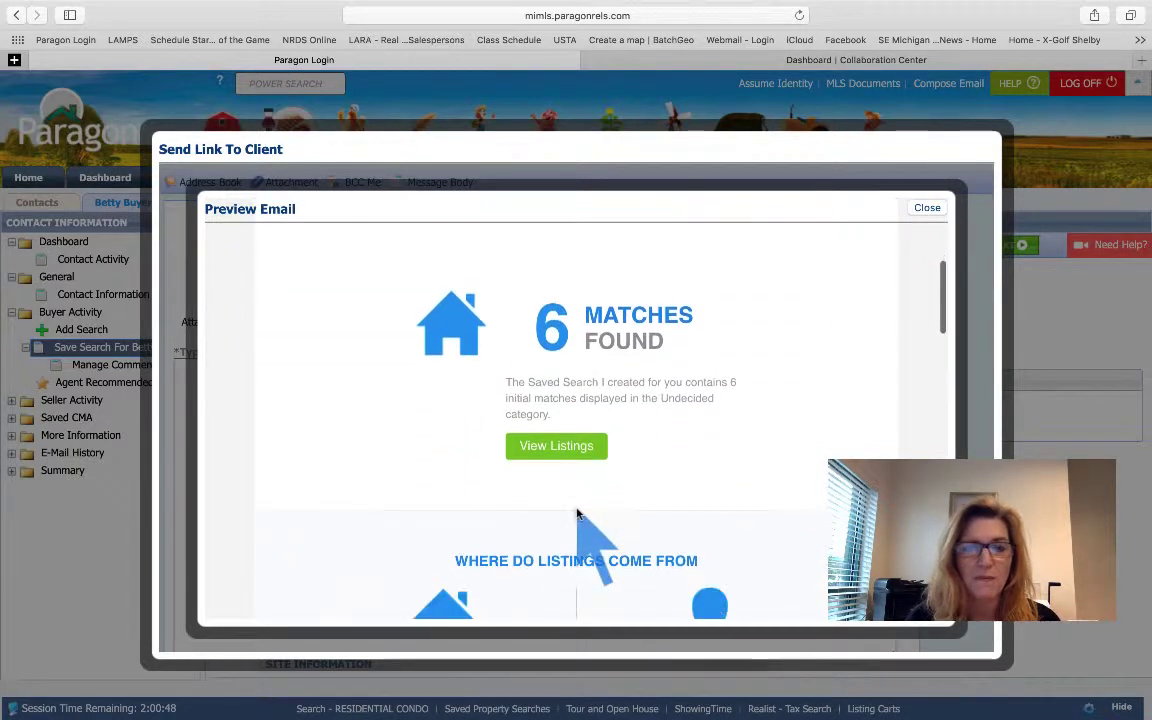
pyautogui.scroll(-12, 577, 512)
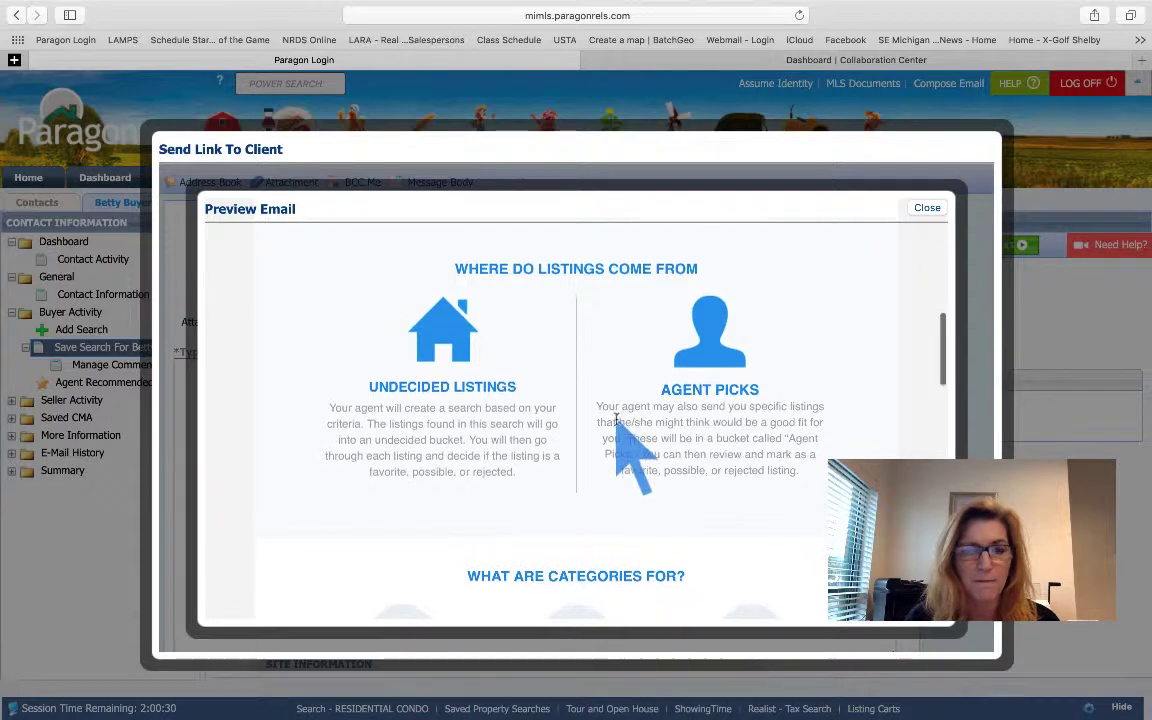
pyautogui.scroll(-3, 616, 426)
pyautogui.scroll(-6, 618, 428)
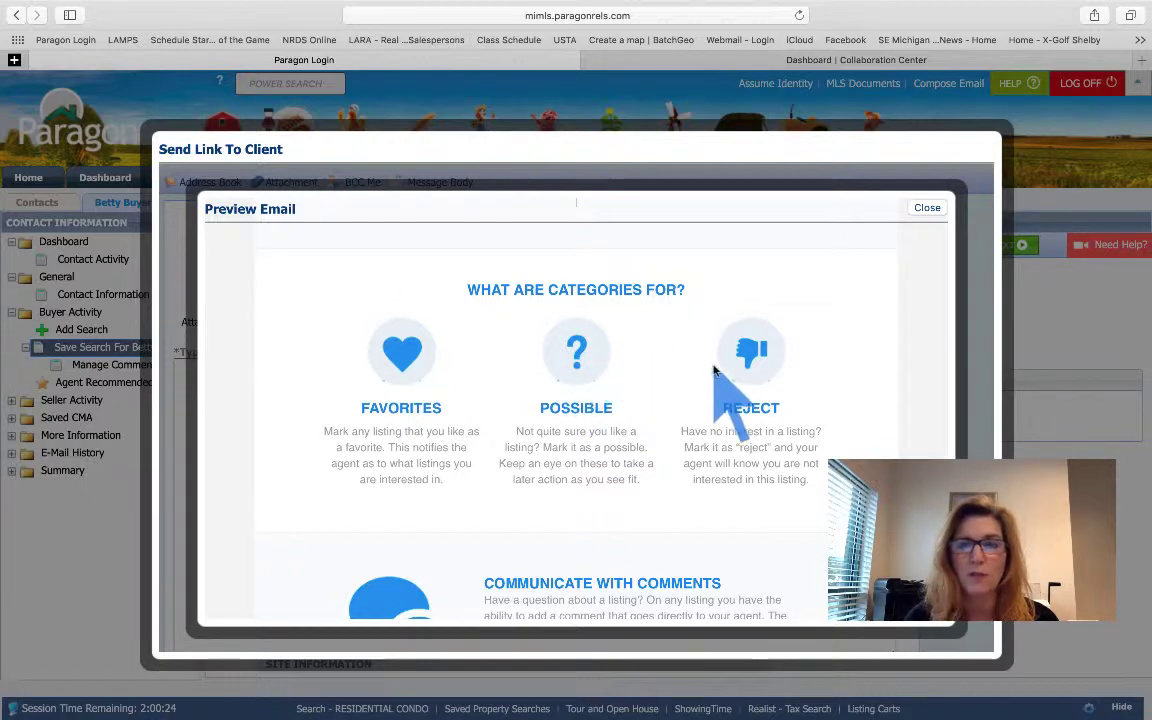
pyautogui.scroll(-6, 720, 380)
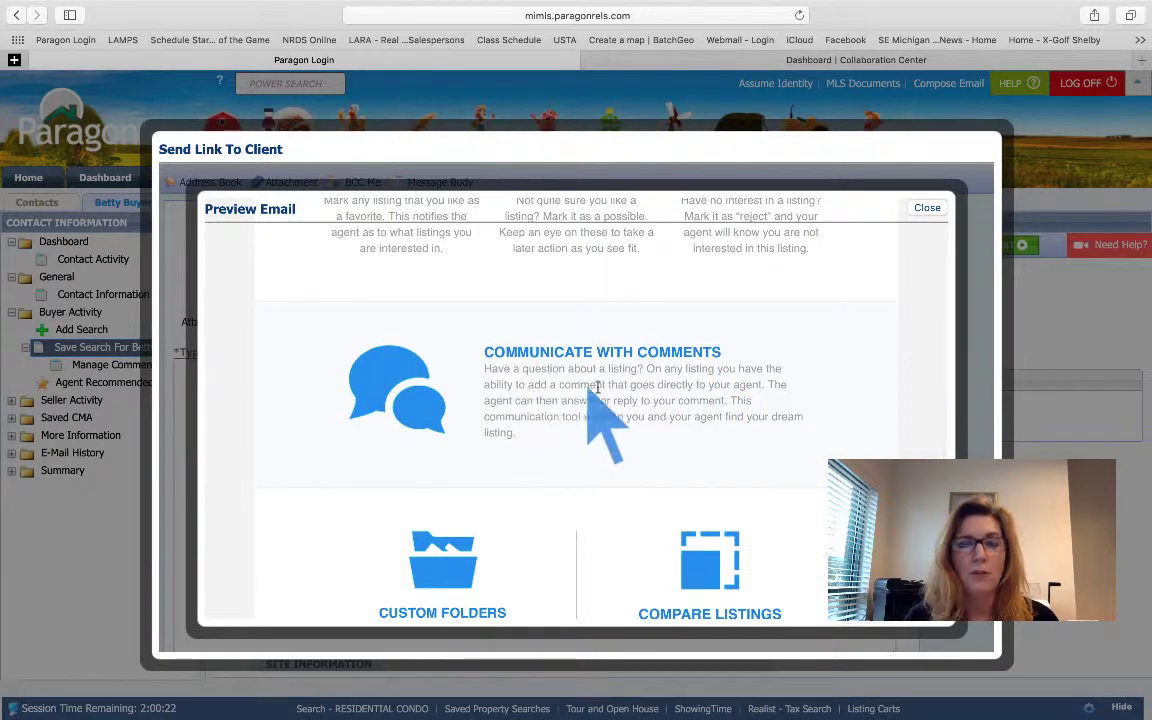
pyautogui.scroll(-3, 620, 390)
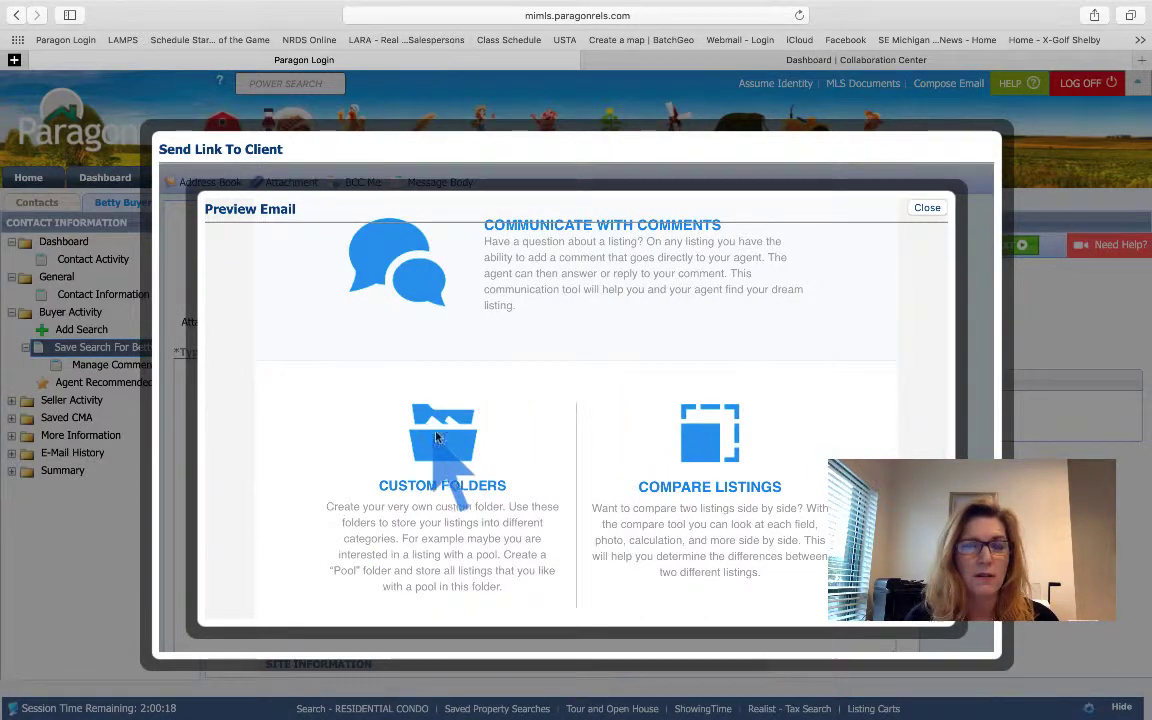
pyautogui.scroll(-7, 713, 432)
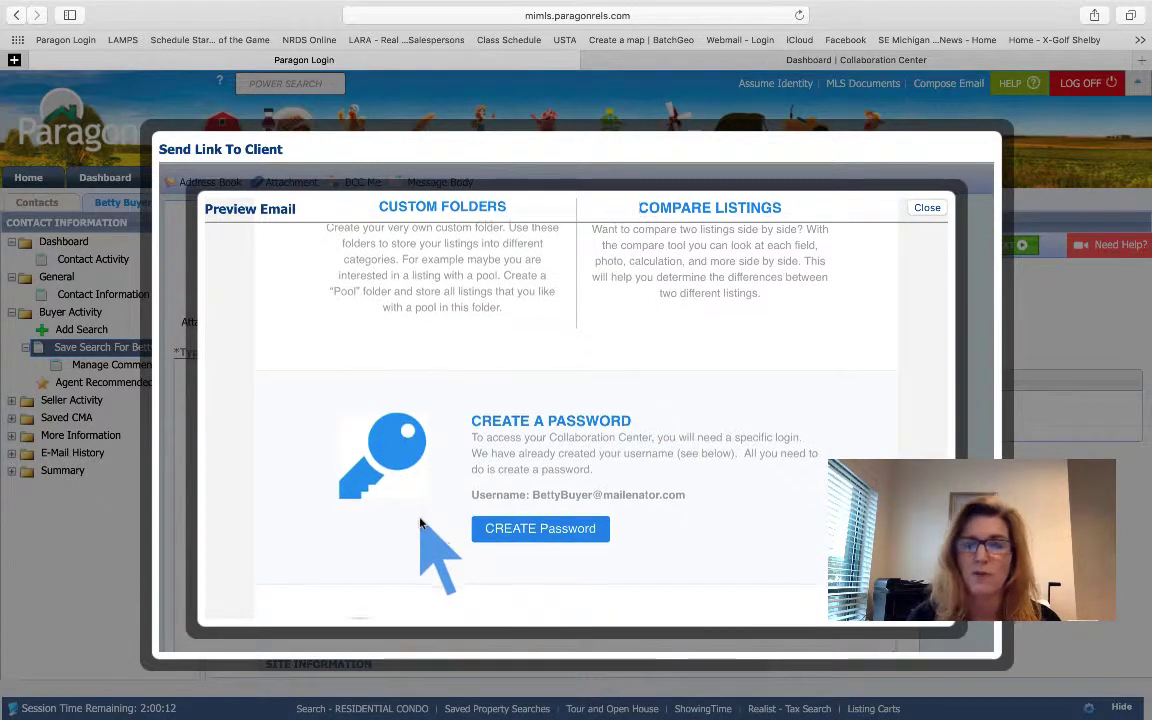
pyautogui.scroll(-3, 430, 500)
pyautogui.scroll(-3, 421, 522)
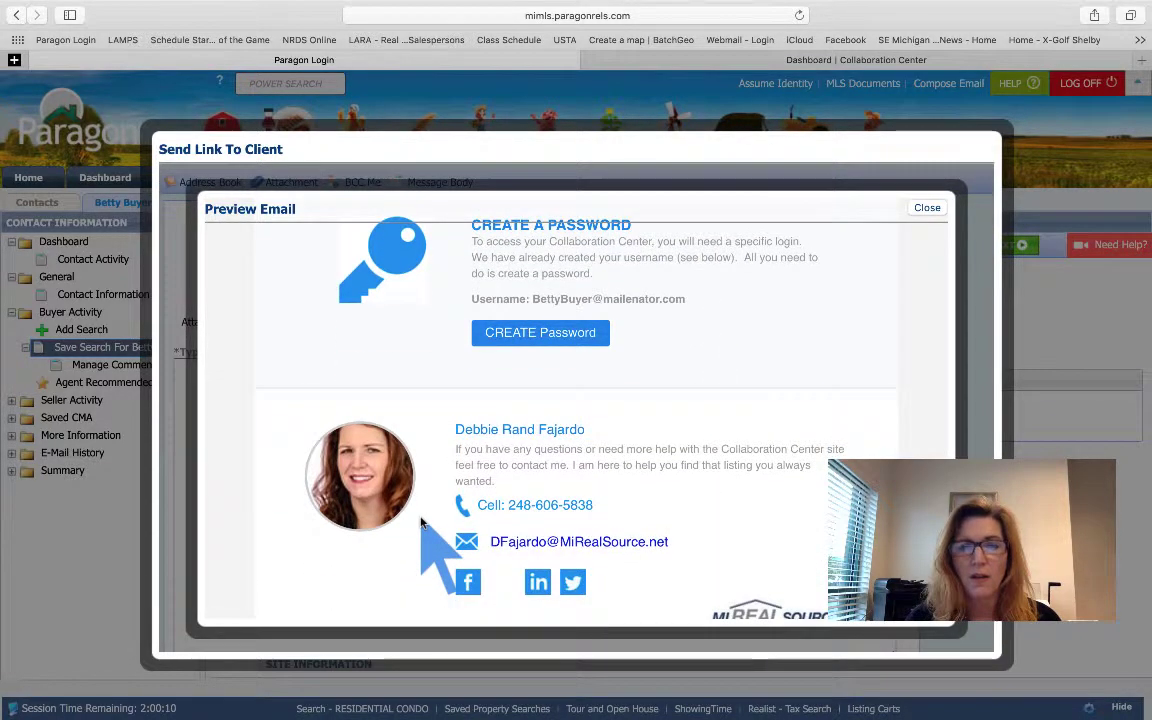
pyautogui.scroll(-4, 420, 522)
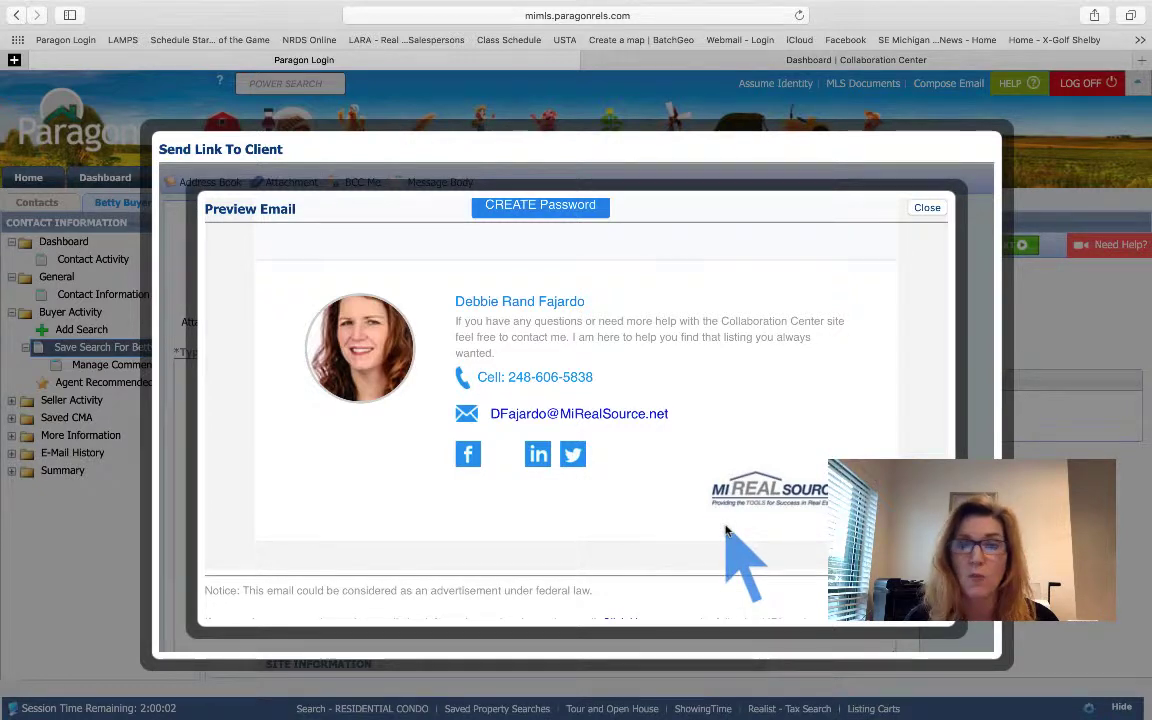
# Close the preview and send the Collab Center welcome email to the client.
pyautogui.click(925, 208)
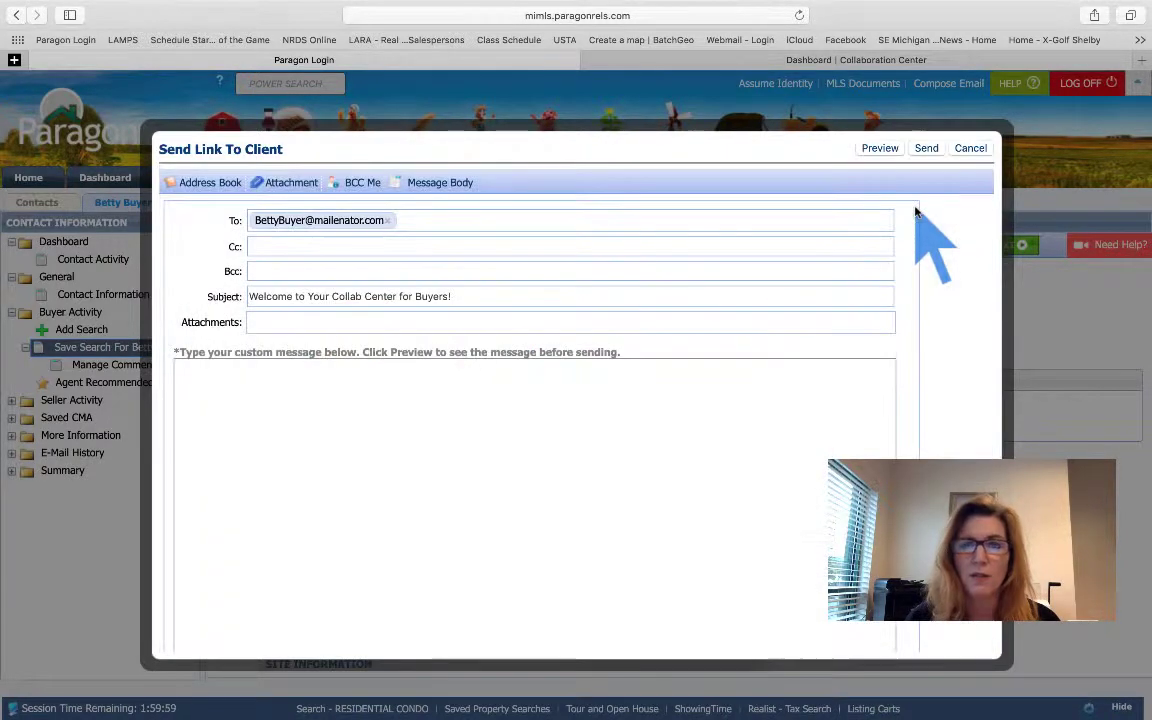
pyautogui.click(924, 149)
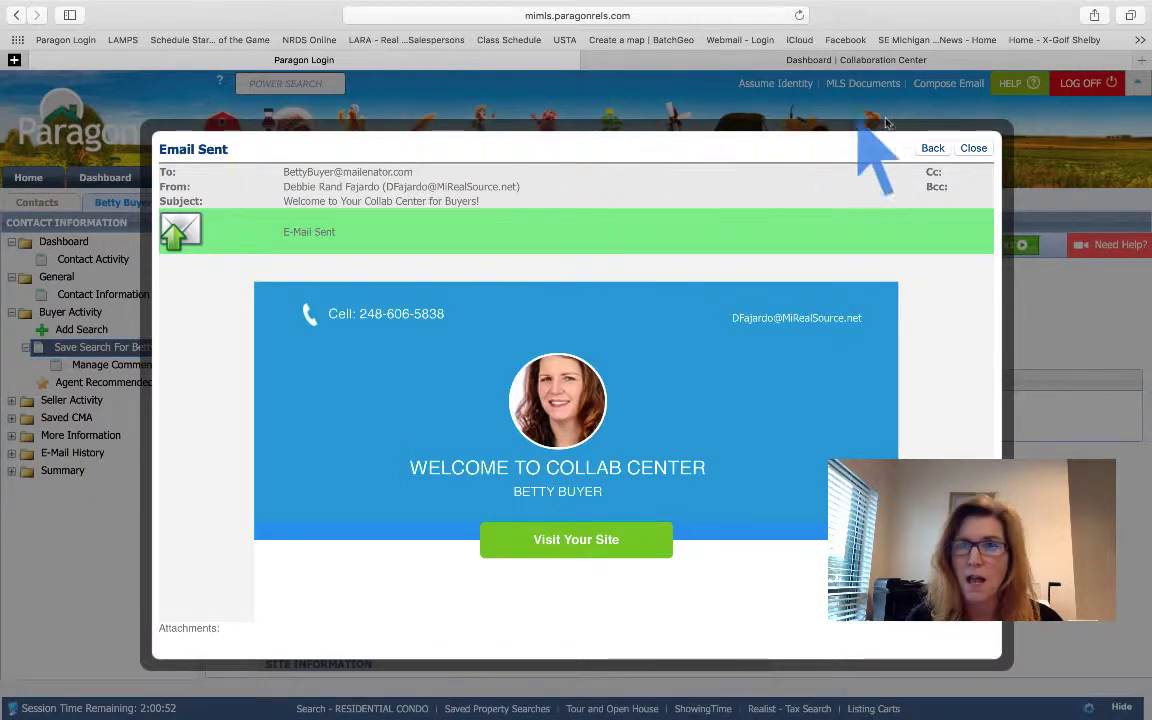
pyautogui.click(974, 149)
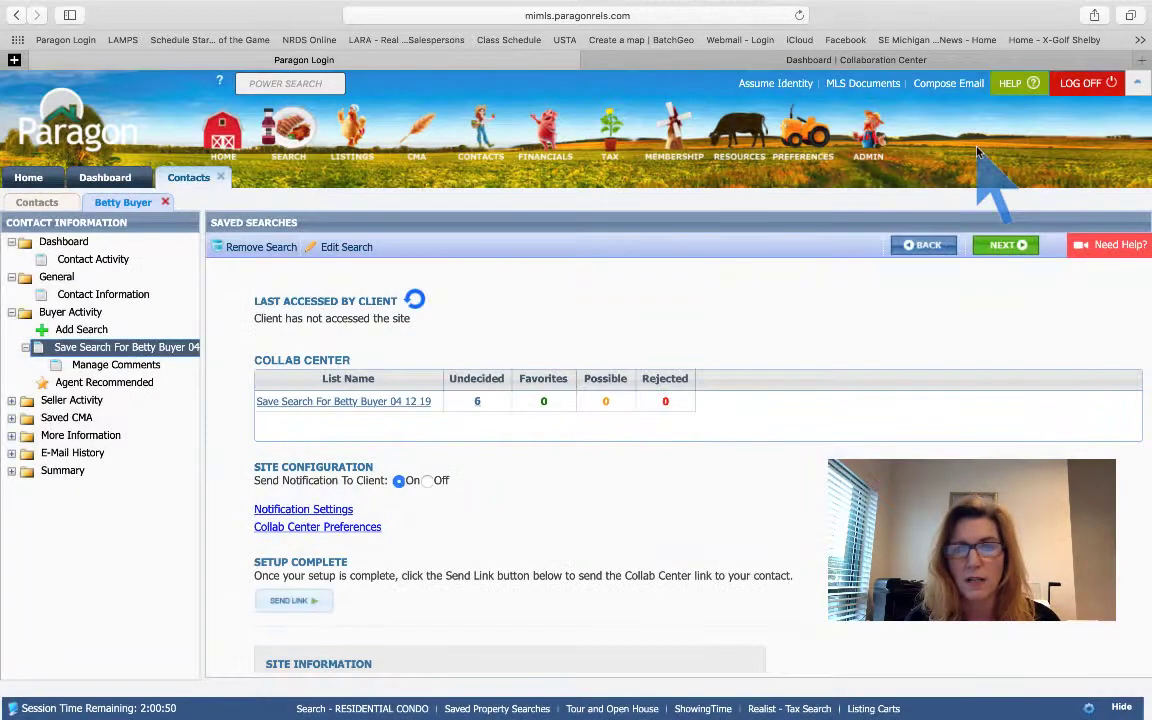
# Return to the contact list, open the client's Collaboration Center site and look over the matching listings on its dashboard.
pyautogui.click(165, 203)
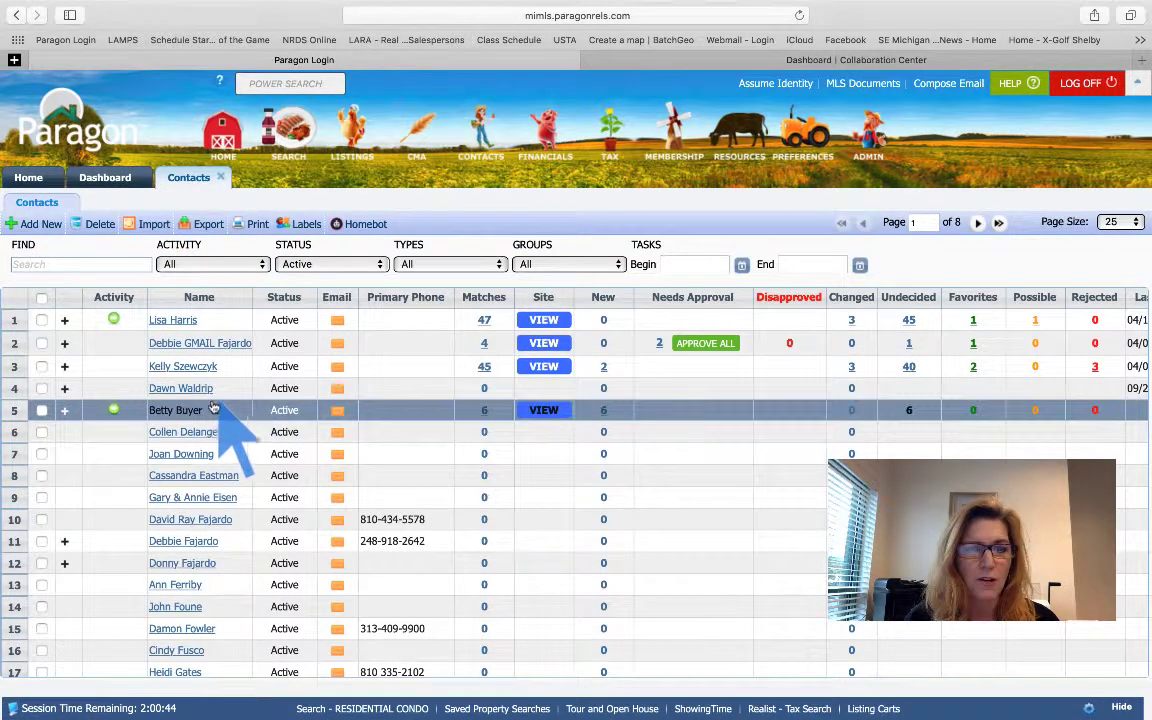
pyautogui.click(549, 412)
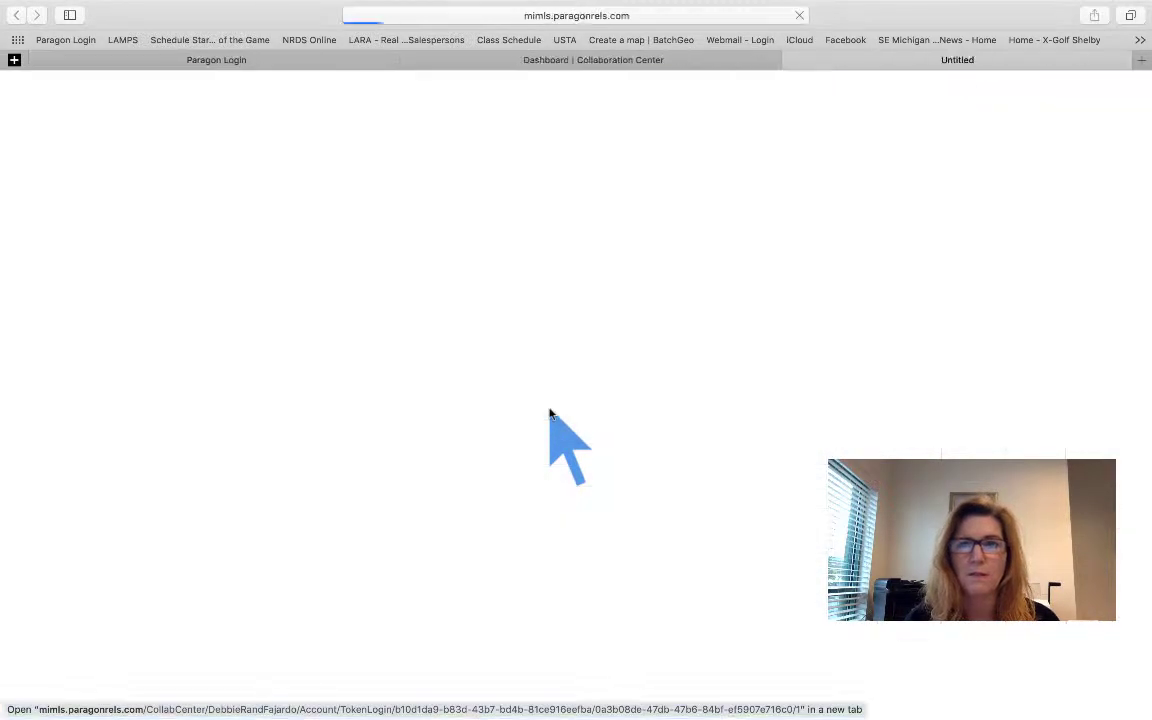
pyautogui.click(408, 60)
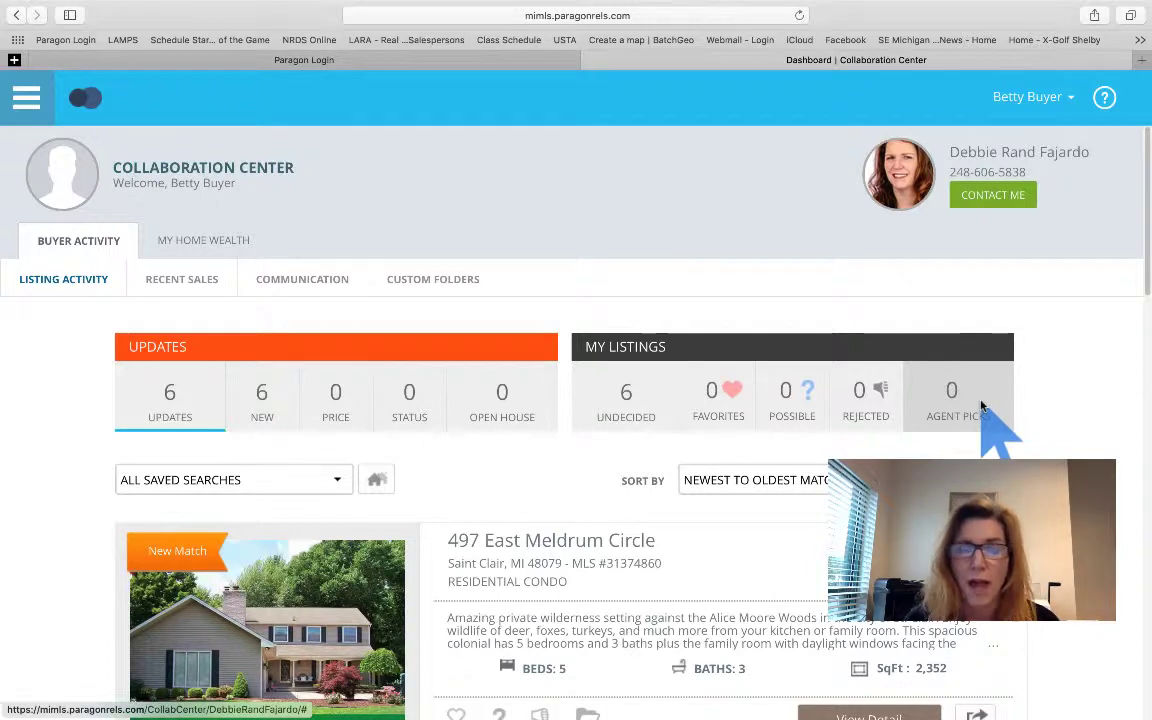
pyautogui.scroll(-3, 981, 405)
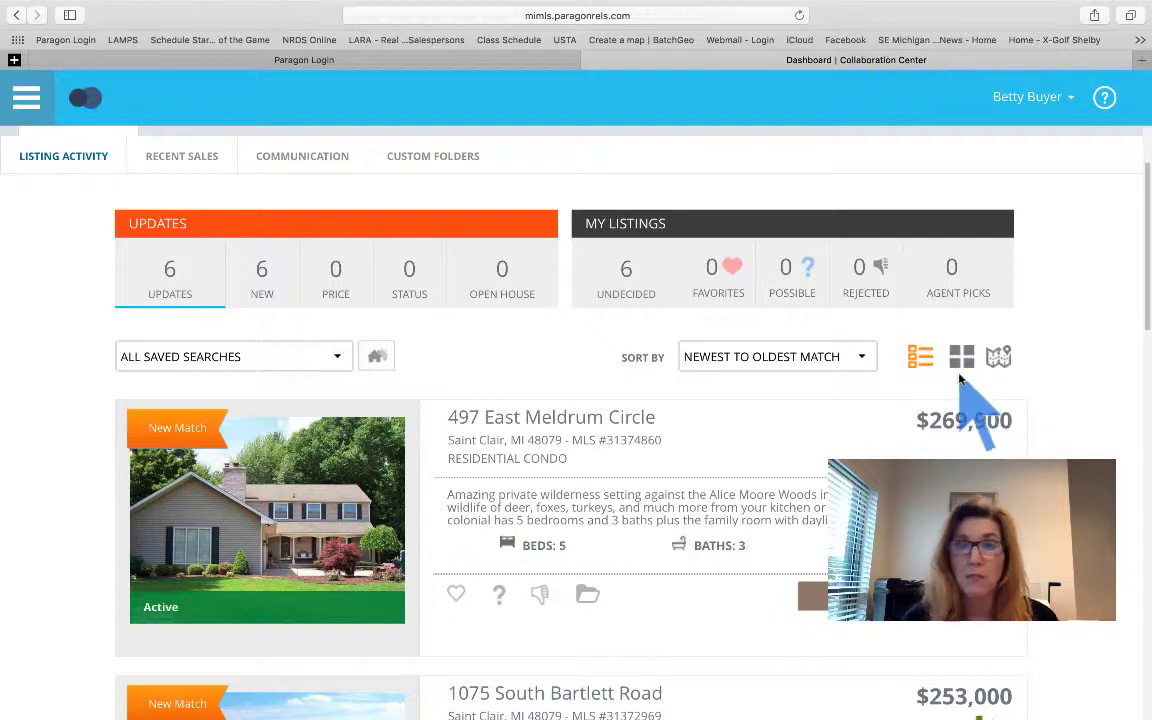
pyautogui.scroll(-3, 970, 384)
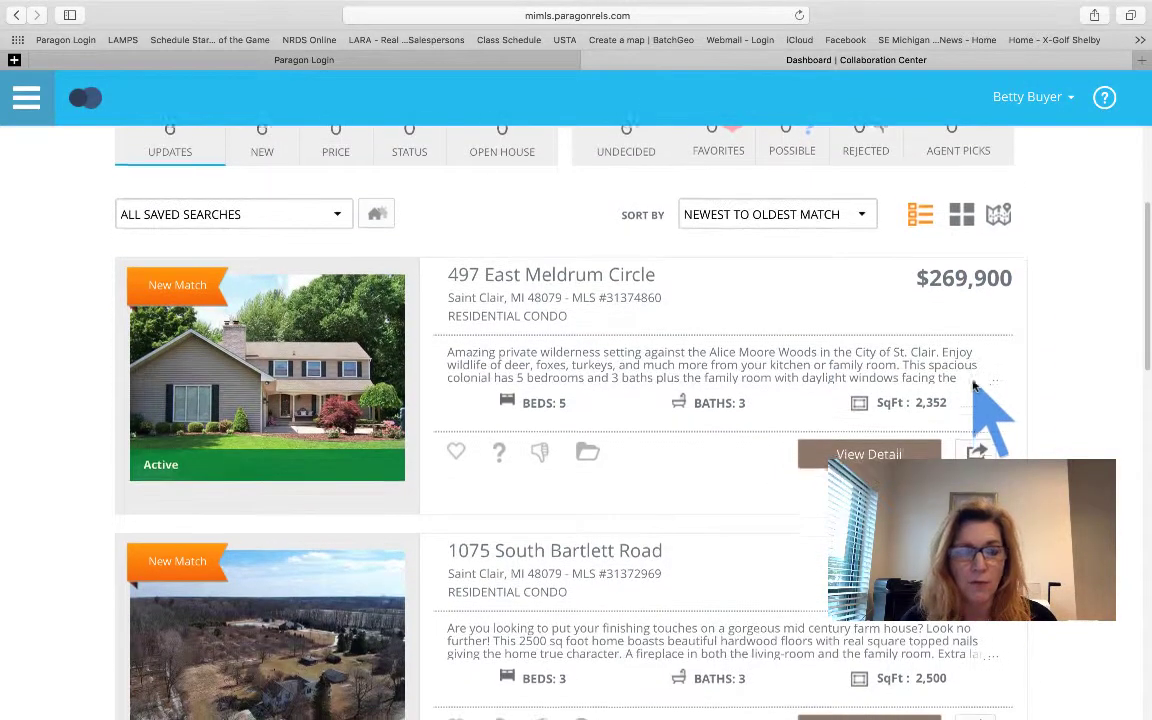